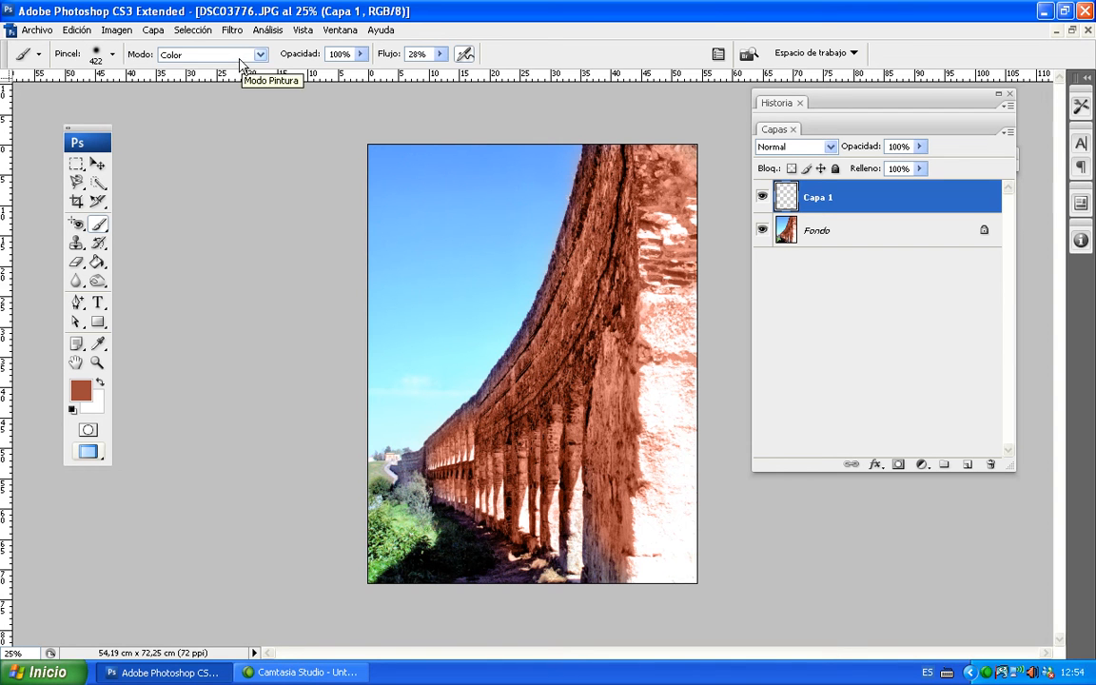
Step: Activate the Brush tool and view its diameter, hardness and preset tip settings over the image
left_click(106, 228)
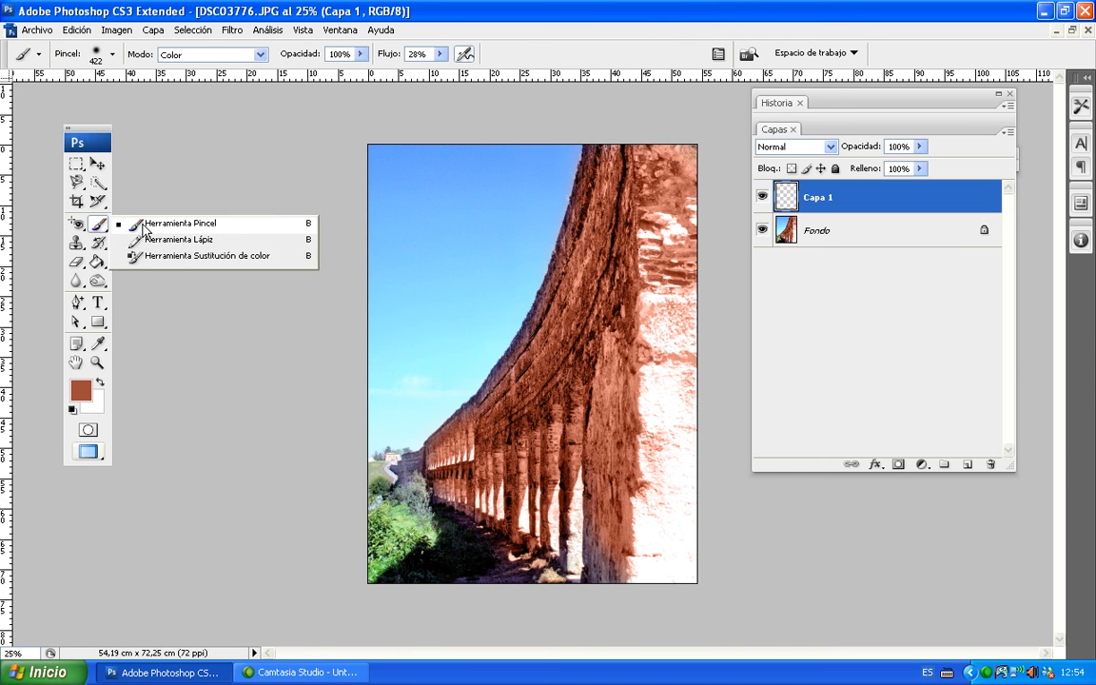
left_click(143, 225)
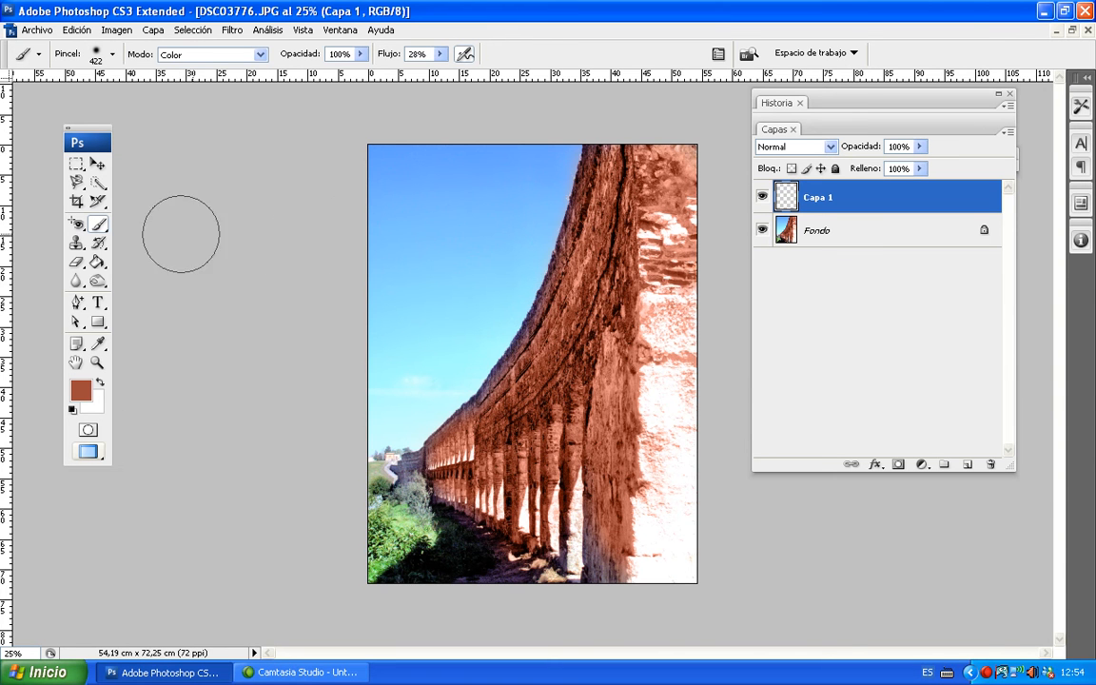
right_click(479, 244)
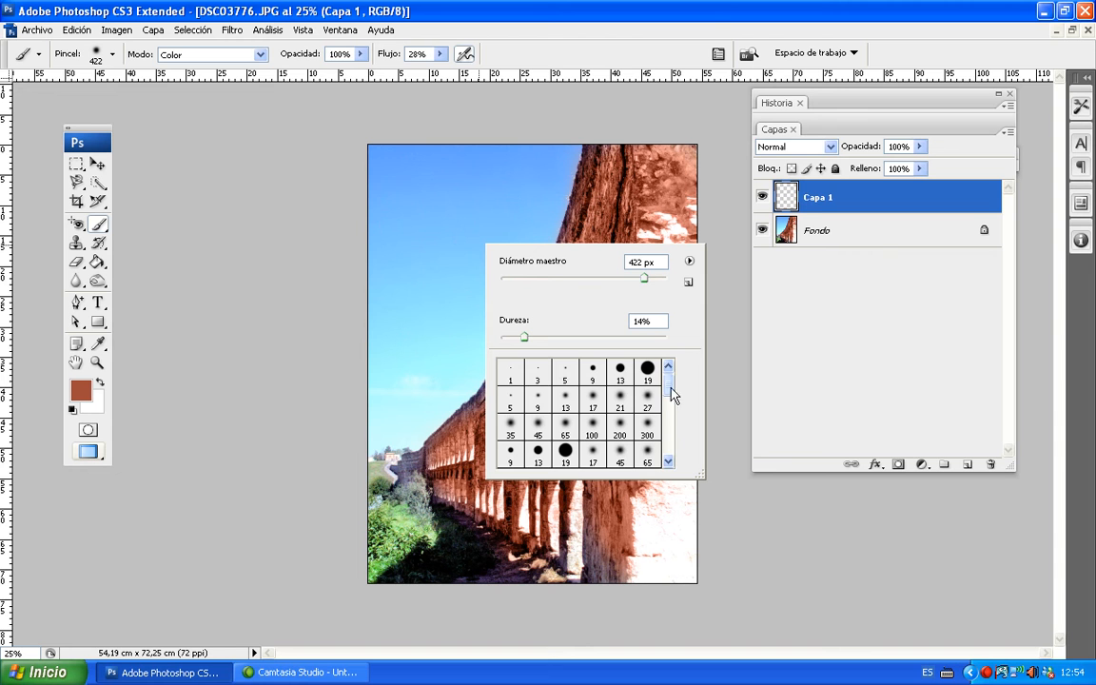
mouse_move(670, 391)
left_mouse_down()
mouse_move(672, 414)
mouse_move(673, 399)
left_mouse_up()
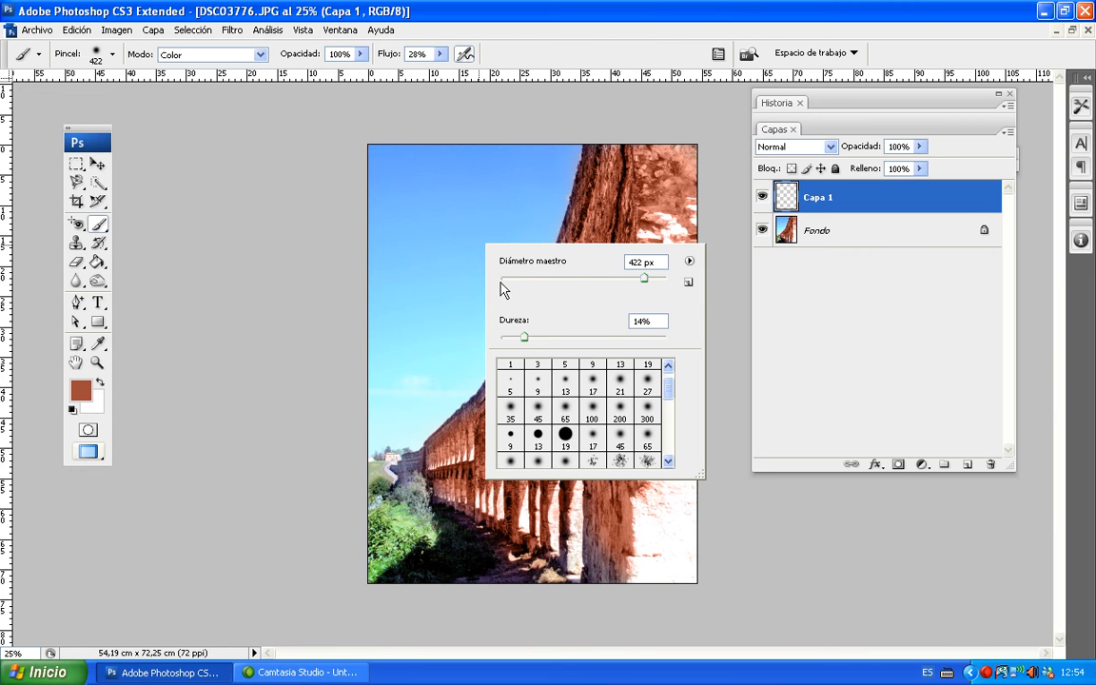
left_click(210, 224)
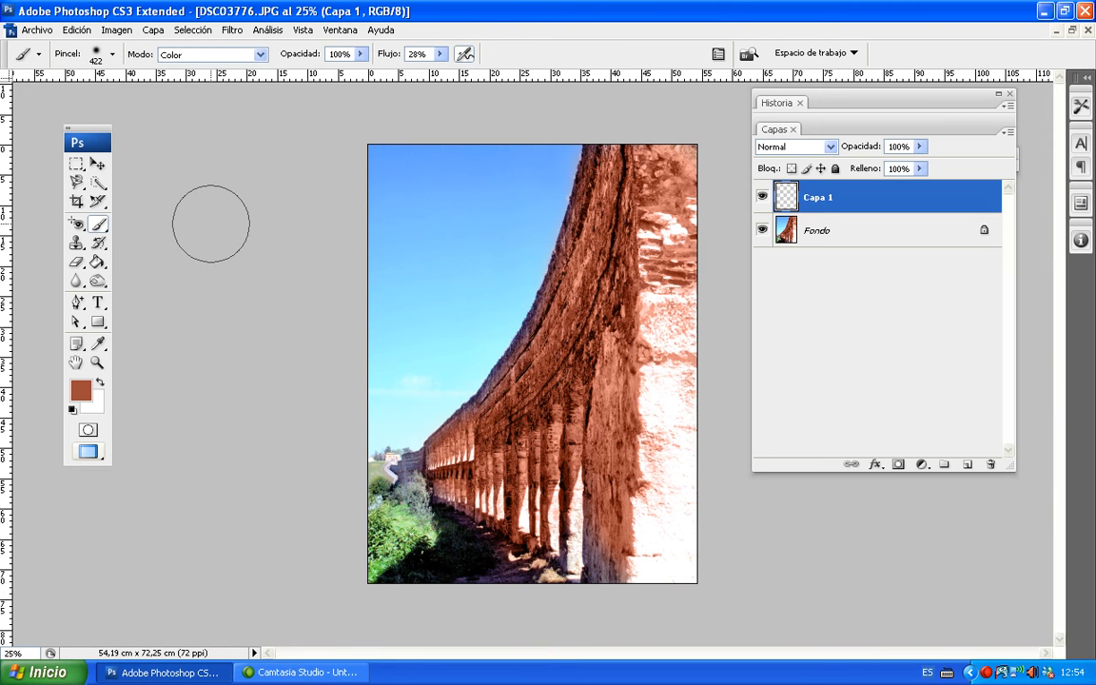
Step: Set the brush's master diameter to 1 px
left_click(112, 61)
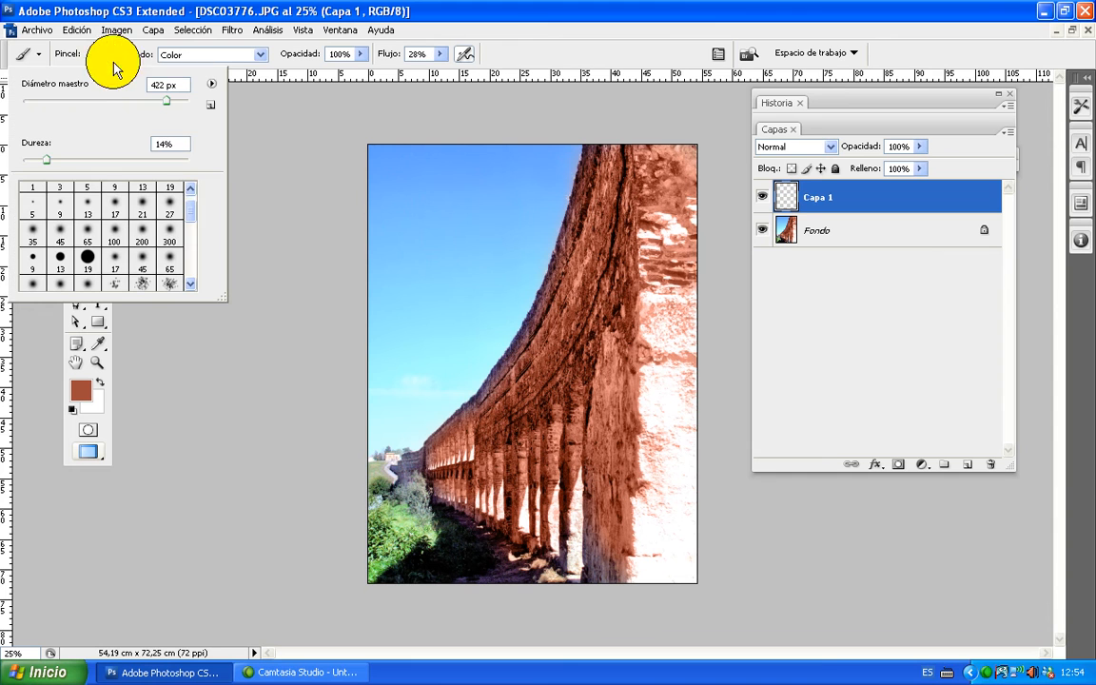
left_click(147, 101)
left_click_drag(112, 100, 160, 104)
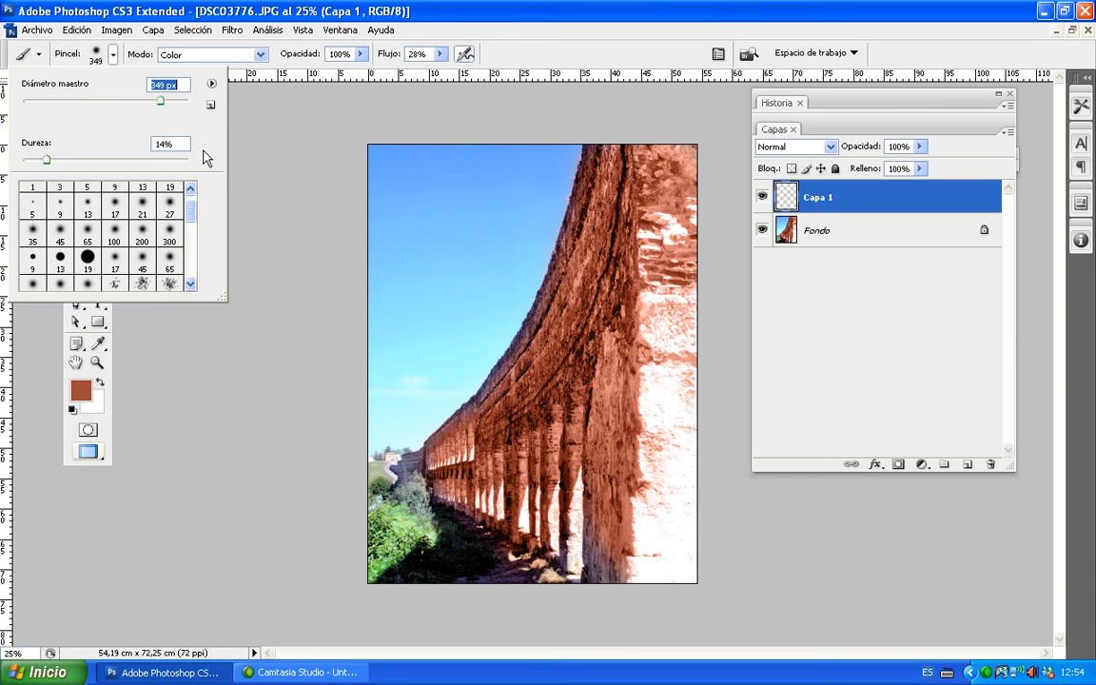
double_click(160, 85)
type("1")
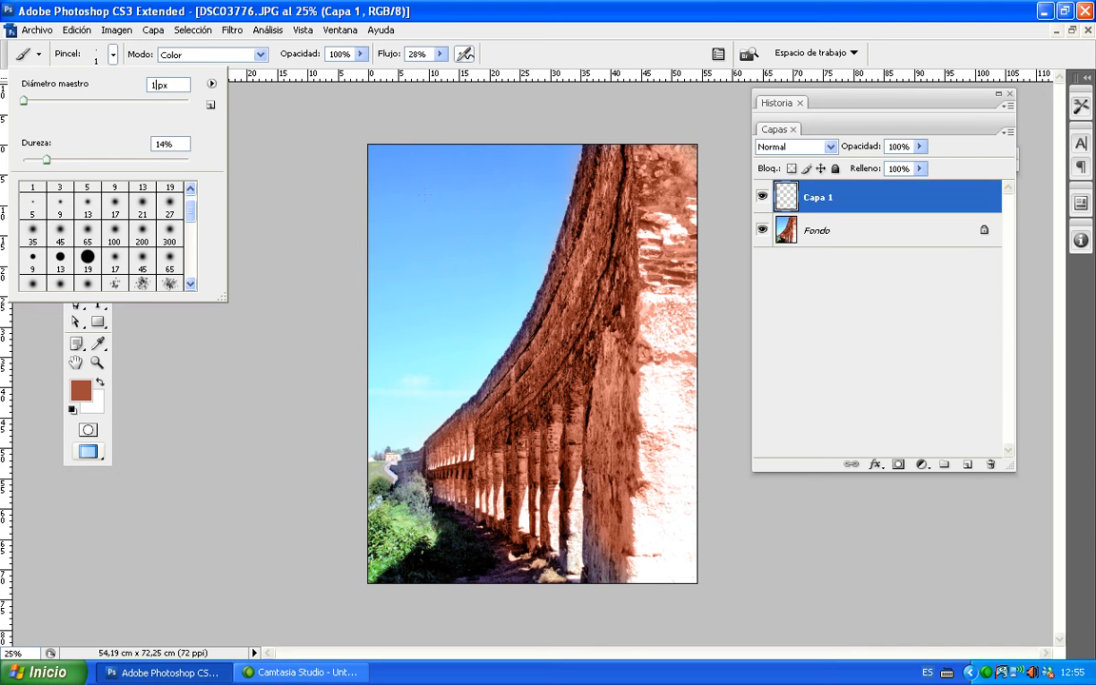
key("Return")
Step: Examine the 1 px brush cursor against individual image pixels along the aqueduct's upper edge at 1600%, finishing with the whole photo in view
key("ctrl+plus")
key("ctrl+plus")
key("ctrl+plus")
key("ctrl+plus")
key("ctrl+plus")
key("ctrl+plus")
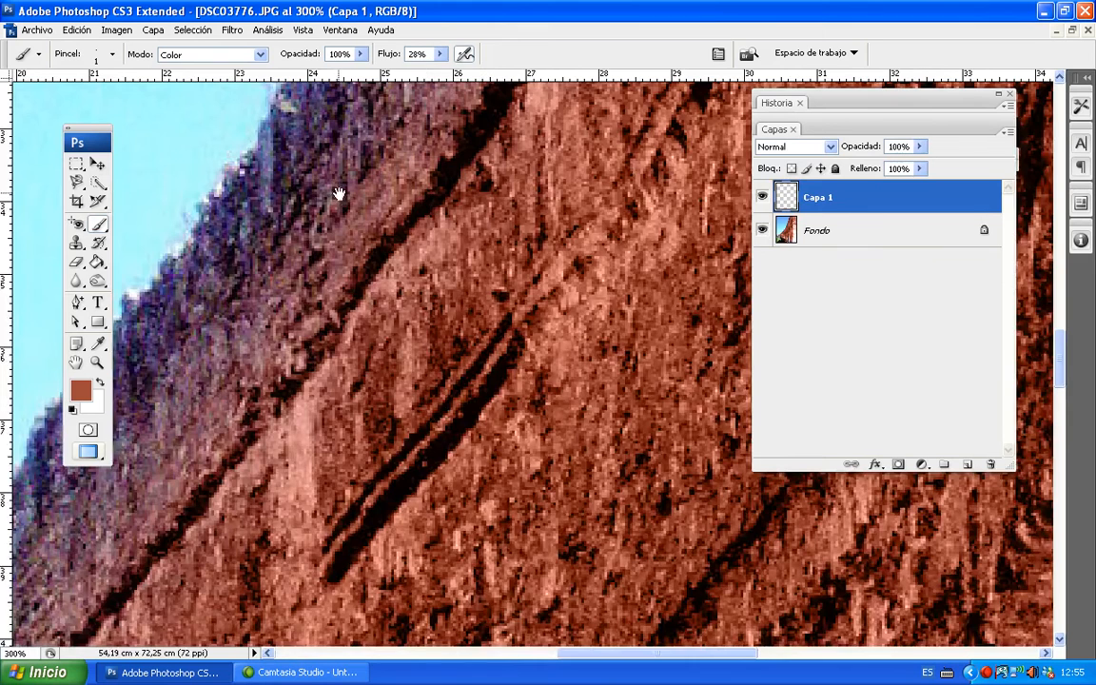
left_click_drag(337, 193, 543, 497)
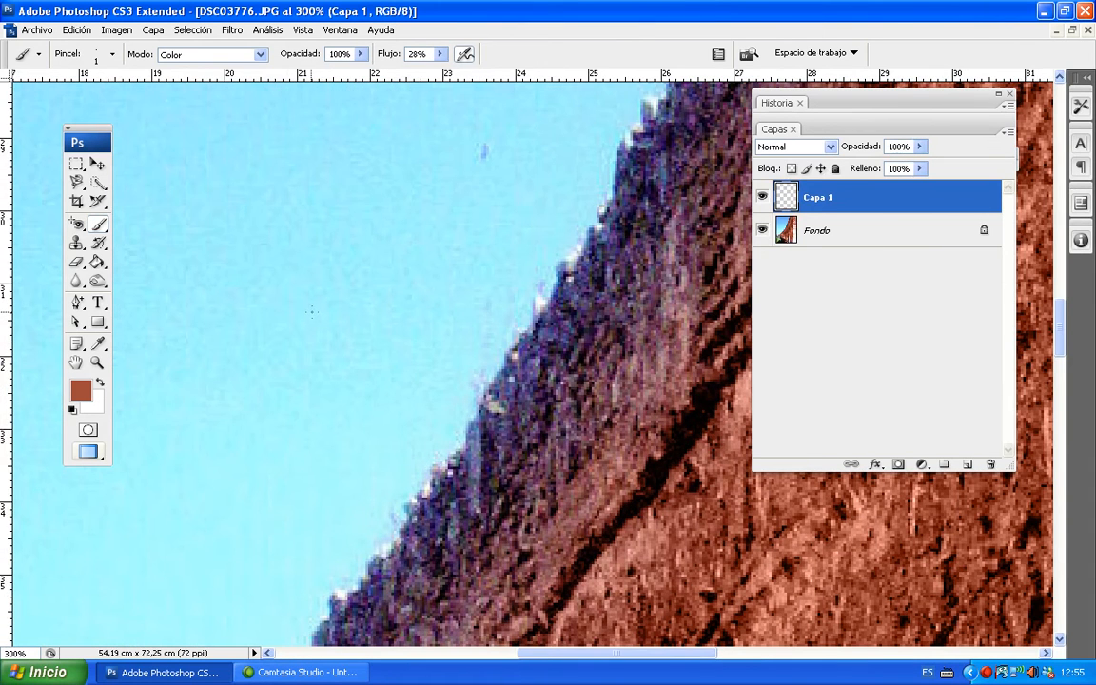
key("ctrl+plus")
key("ctrl+plus")
key("ctrl+plus")
key("ctrl+plus")
key("ctrl+plus")
key("ctrl+plus")
key("ctrl+plus")
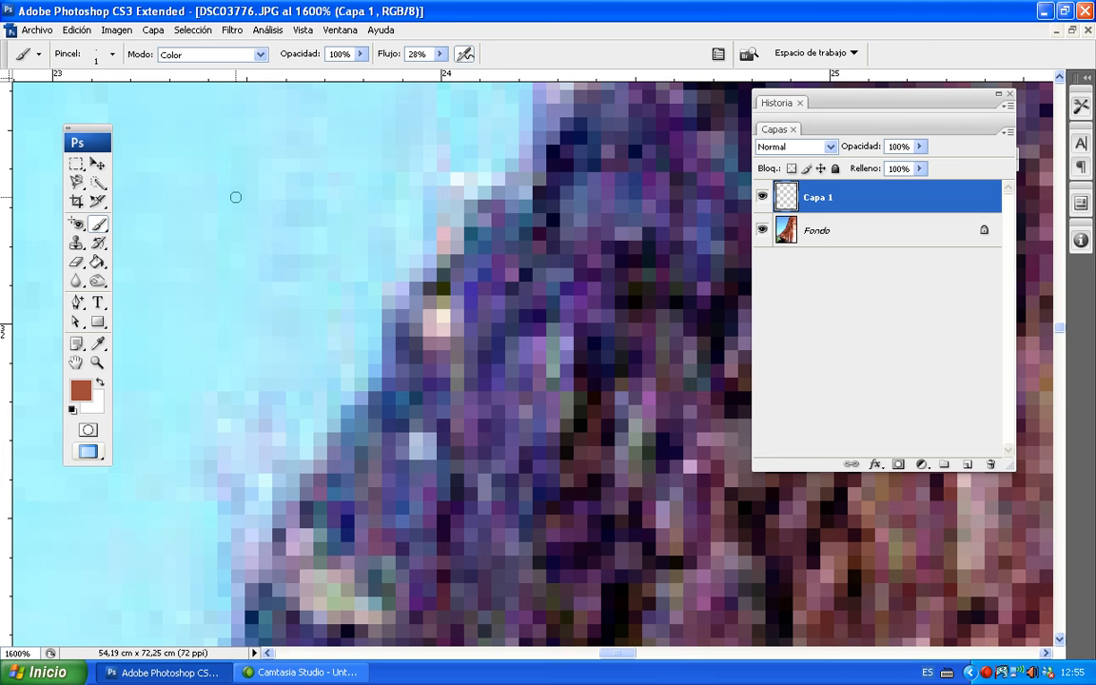
key("ctrl+0")
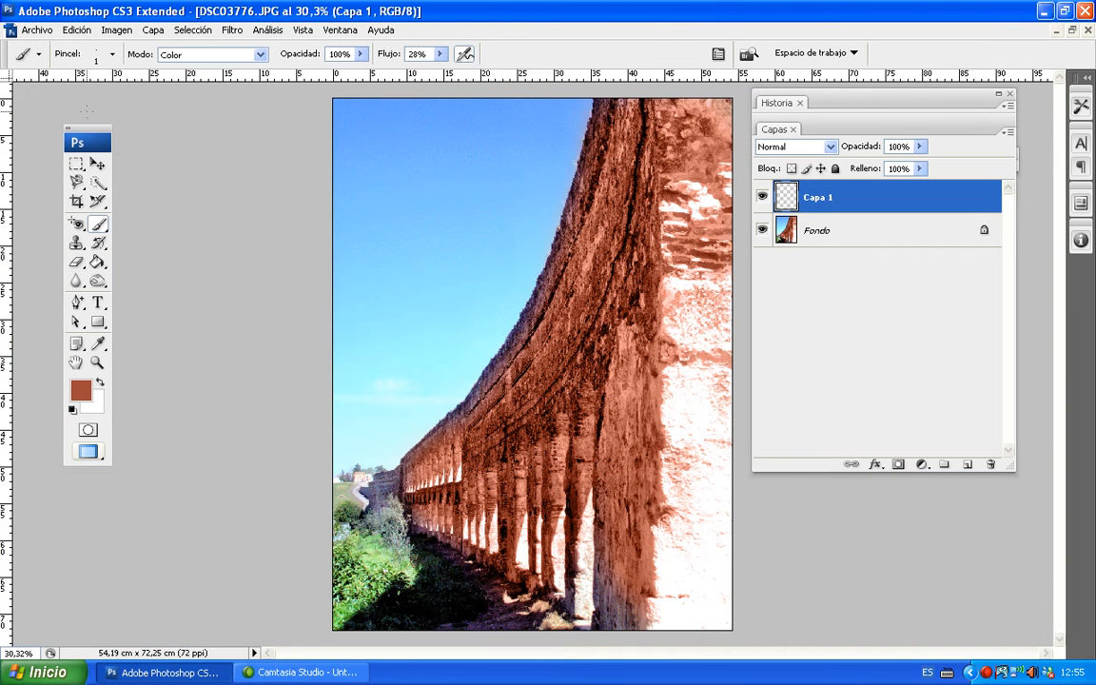
Step: Set the brush to 154 px diameter and 100% hardness, and paint one dab in the upper sky on Capa 1
left_click(111, 54)
left_click_drag(118, 95, 130, 103)
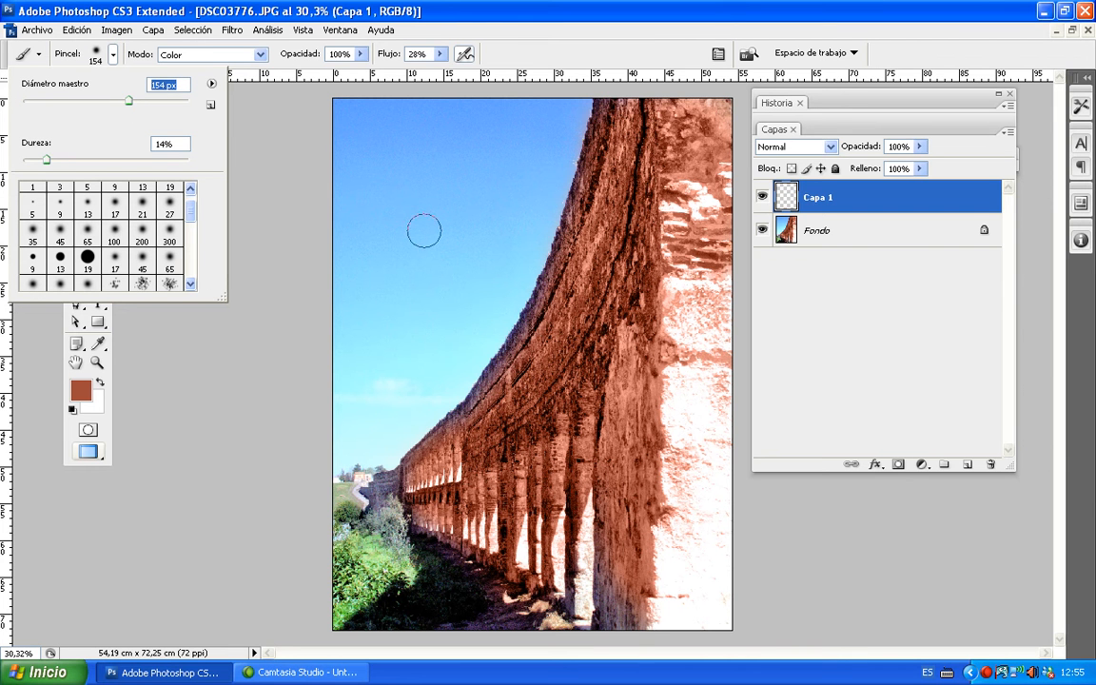
key("Caps_Lock")
key("Caps_Lock")
left_click_drag(53, 164, 83, 165)
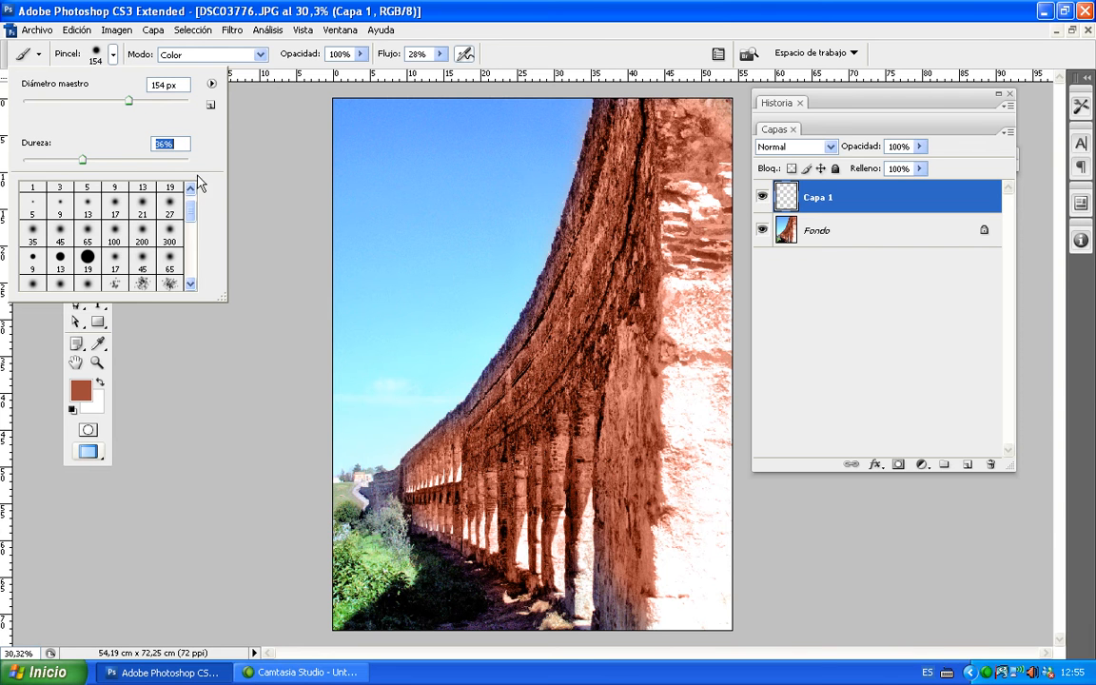
left_click_drag(83, 160, 189, 164)
left_click(483, 165)
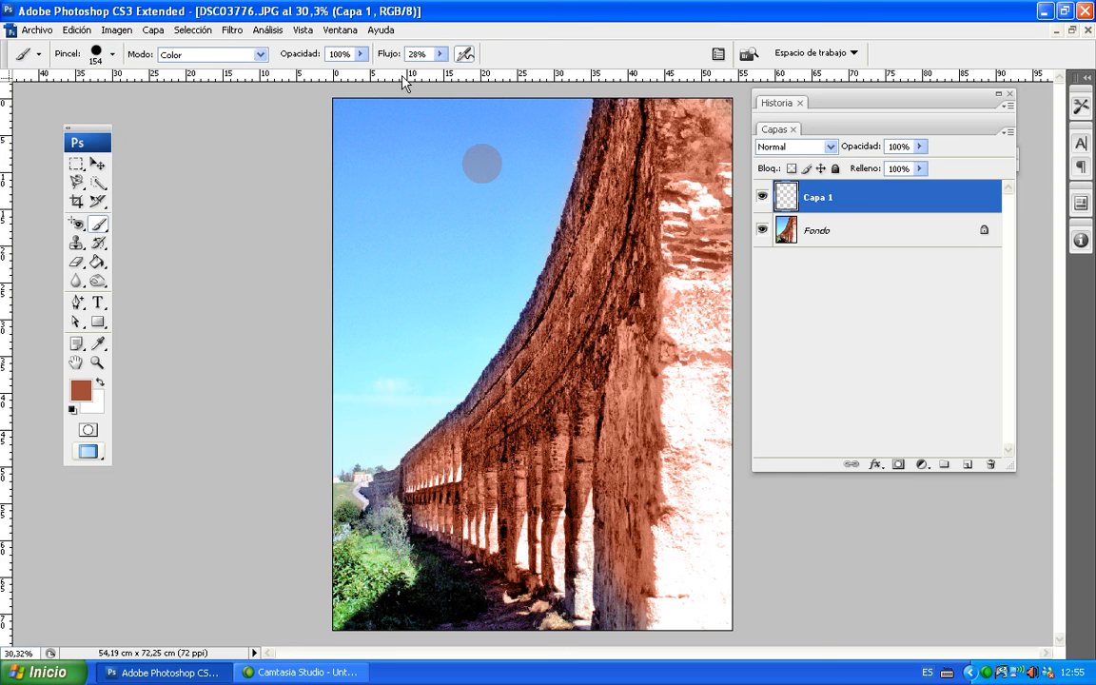
Step: Set the brush flow to 100% and paint dabs over the existing spot in the sky
left_click(439, 54)
left_click_drag(480, 78, 517, 83)
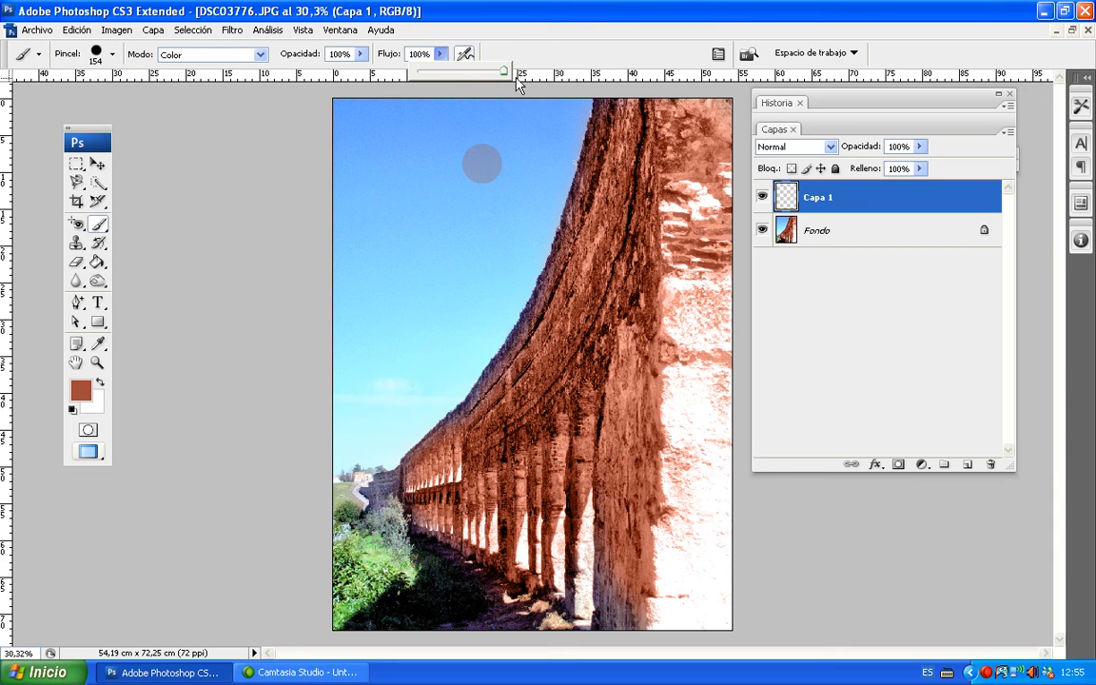
left_click(482, 164)
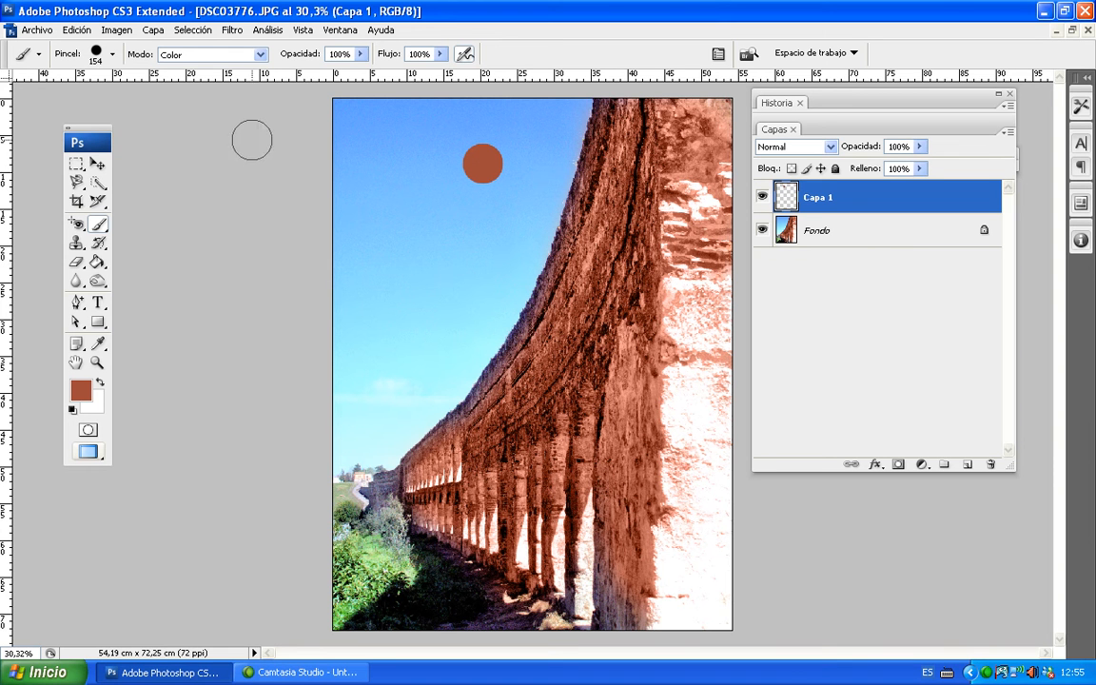
left_click(111, 54)
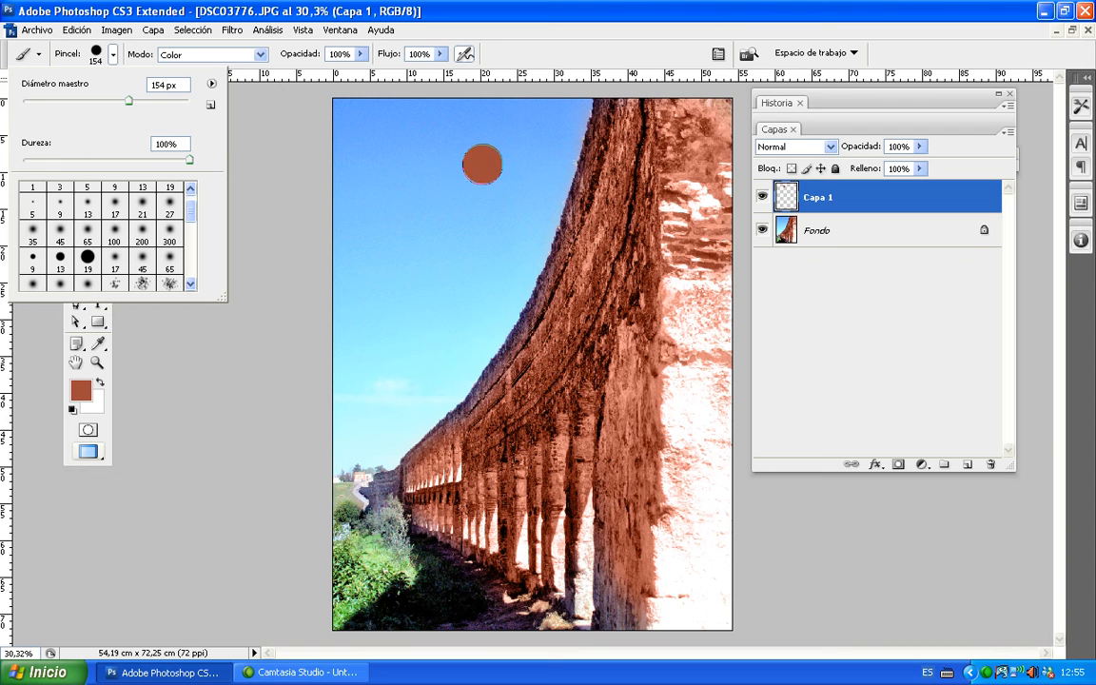
left_click(483, 164)
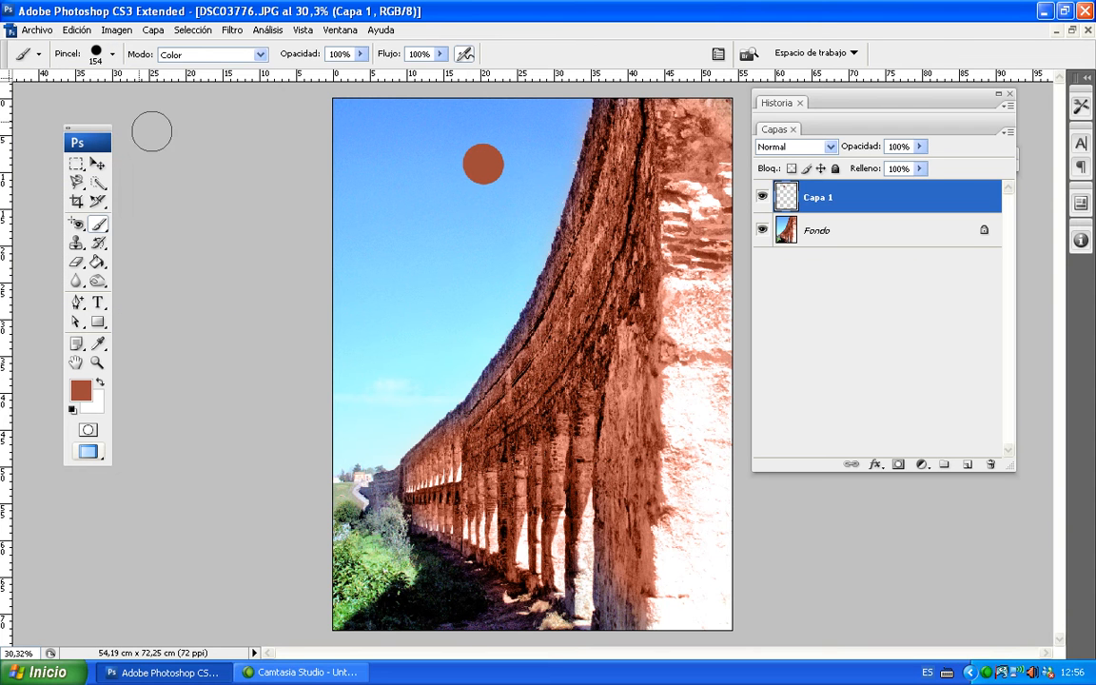
Step: Set the brush's painting mode to Normal
left_click(214, 54)
left_click(283, 101)
left_click_drag(283, 101, 283, 81)
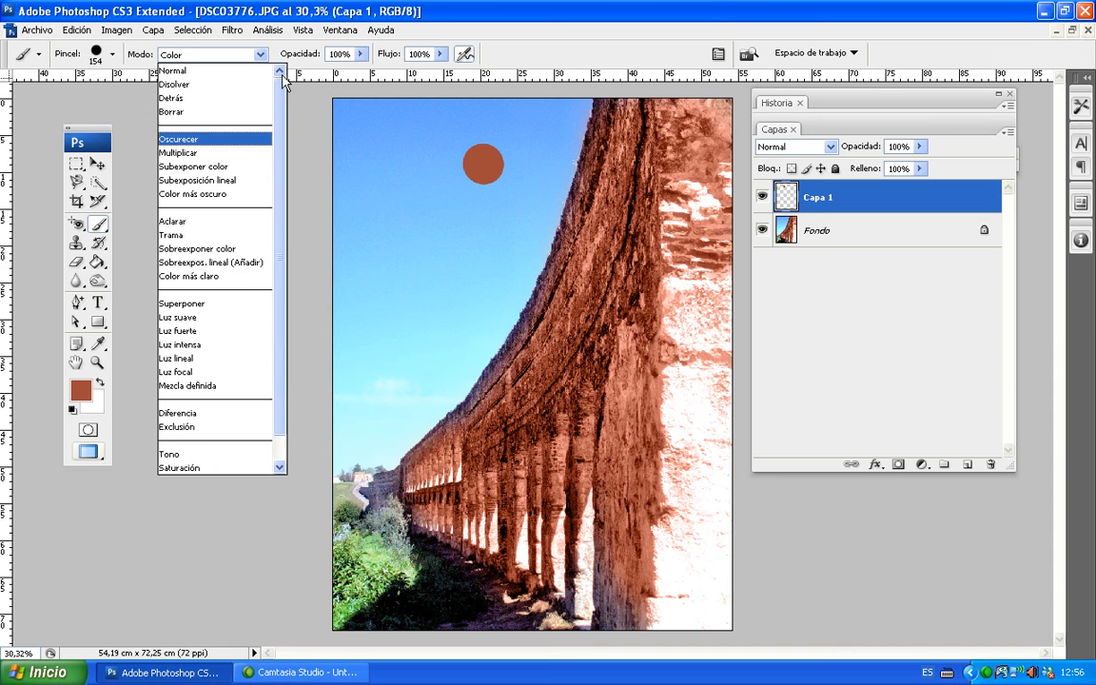
left_click(215, 72)
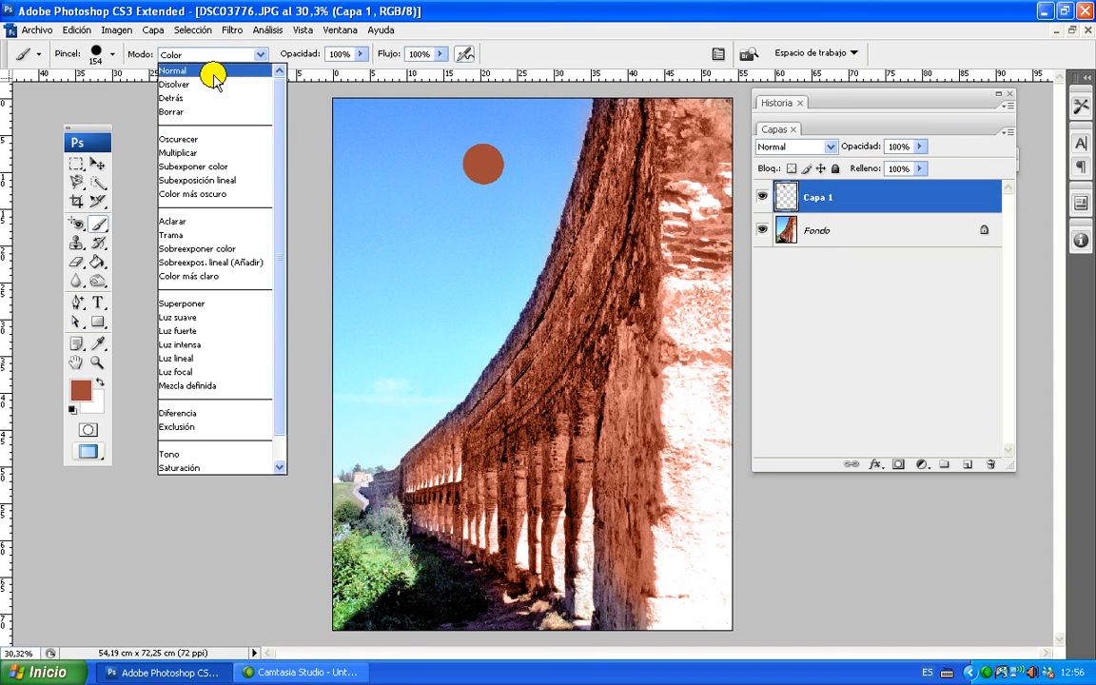
Step: Set the brush hardness to 21% and paint a soft dab in the sky, below and left of the hard-edged dot
left_click(111, 57)
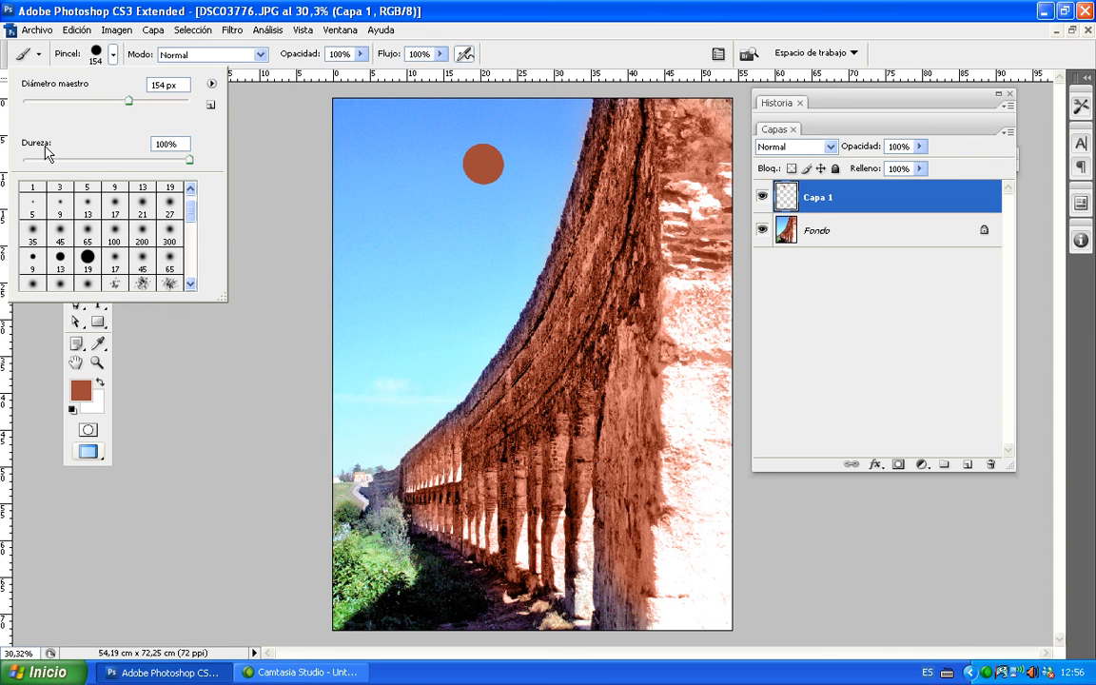
left_click(38, 158)
left_click_drag(38, 158, 58, 162)
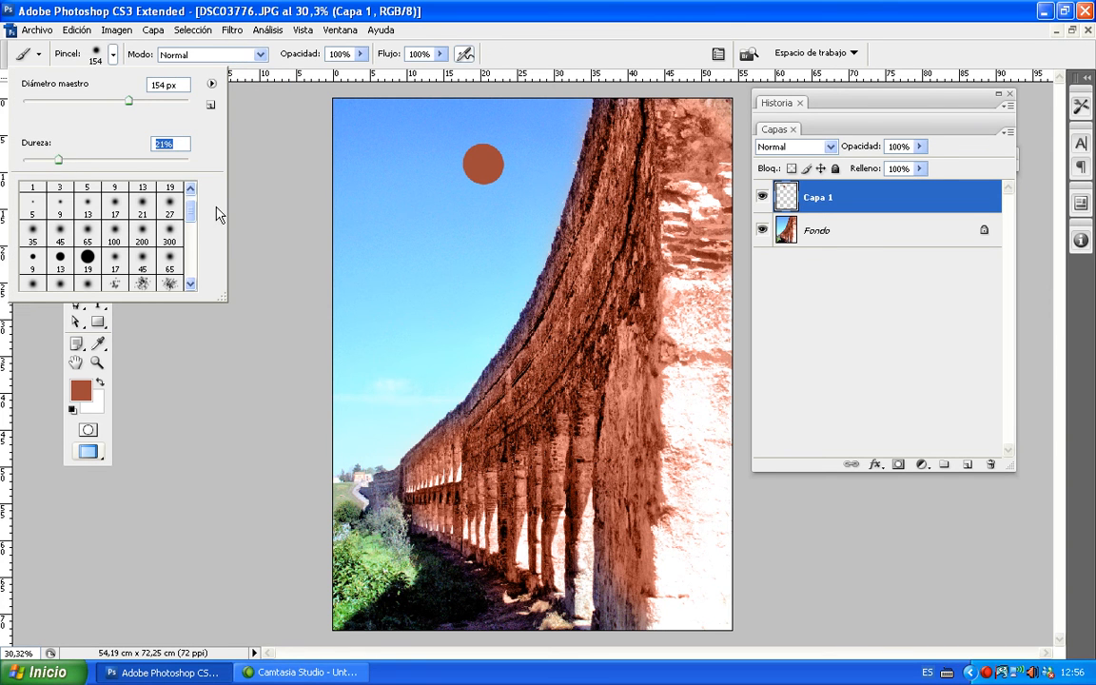
left_click(402, 230)
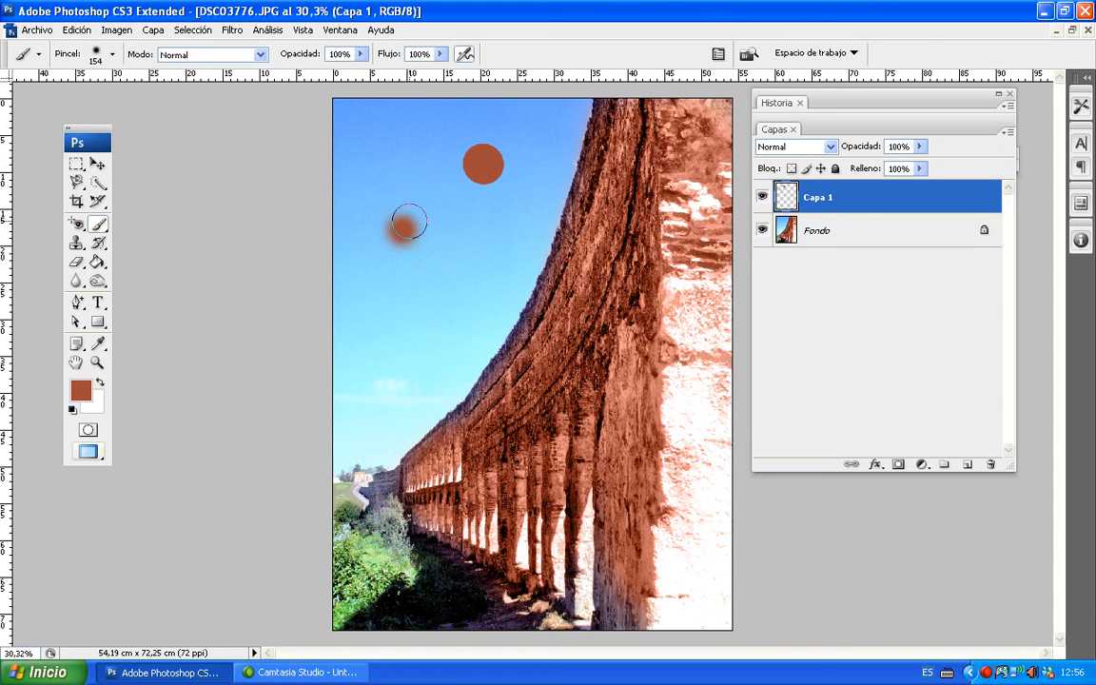
Step: Set the brush hardness to 53%
left_click(112, 54)
left_click_drag(58, 160, 113, 163)
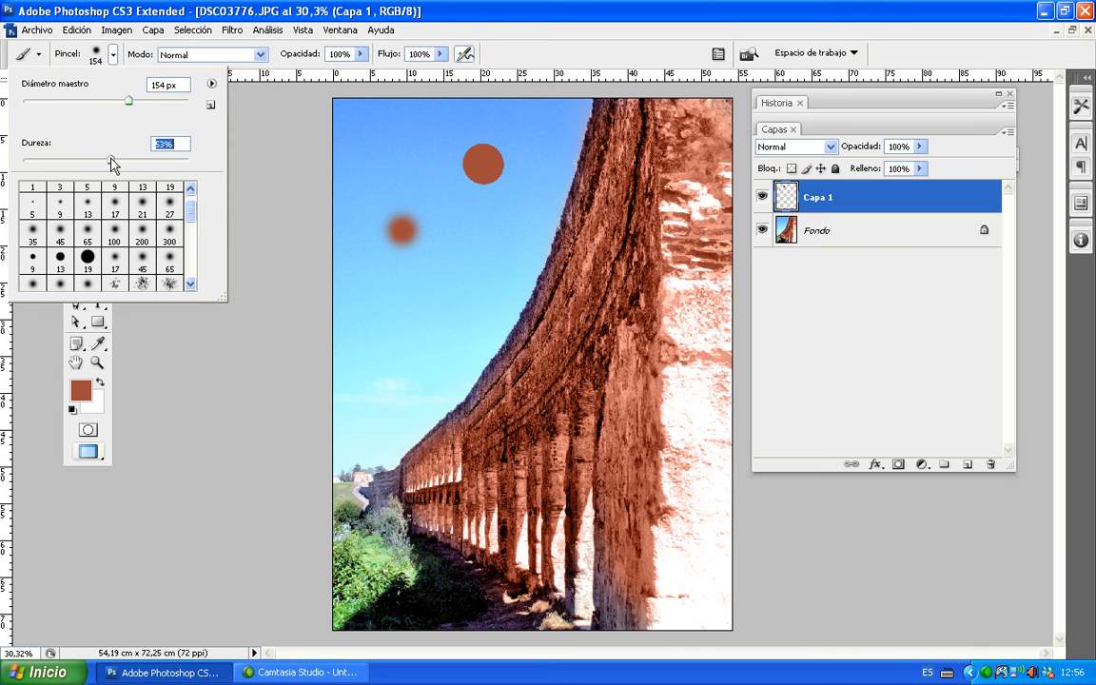
left_click(270, 137)
Step: Append the calligraphic brush set (Pinceles caligráficos) to the current brush presets
left_click(112, 54)
left_click(211, 85)
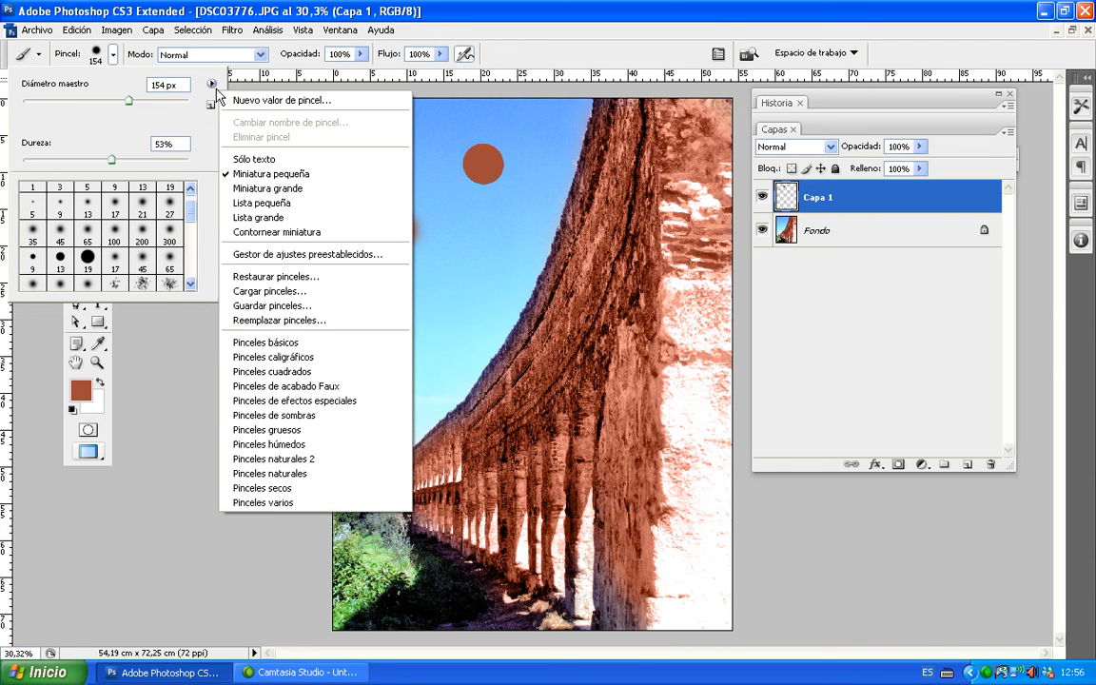
left_click(303, 362)
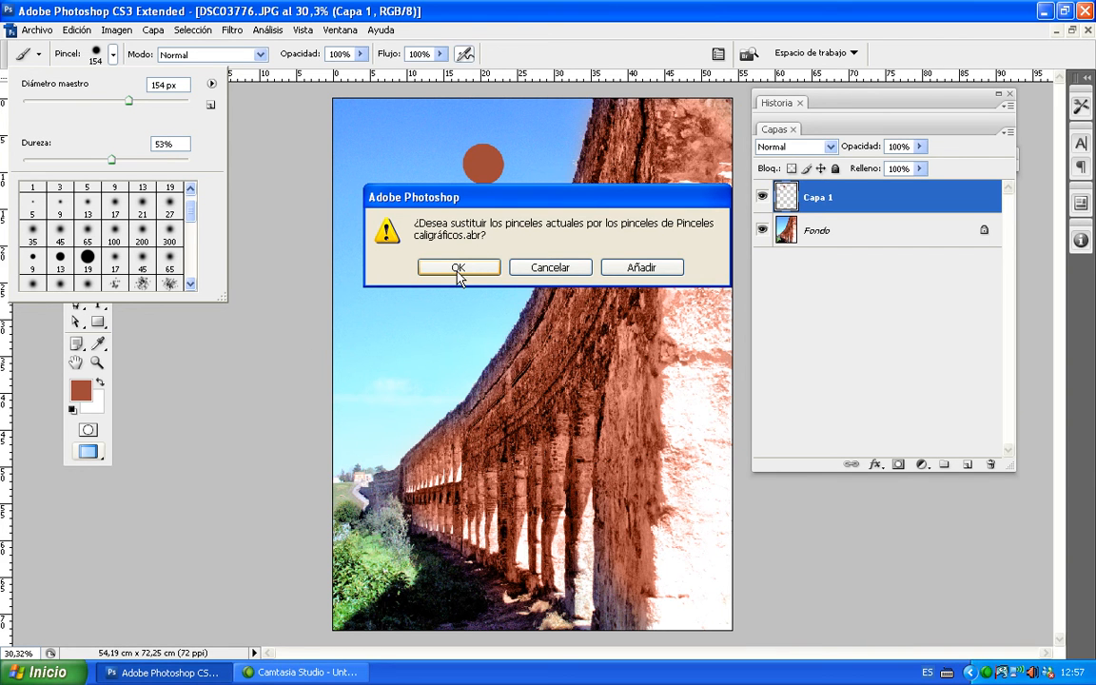
left_click(613, 269)
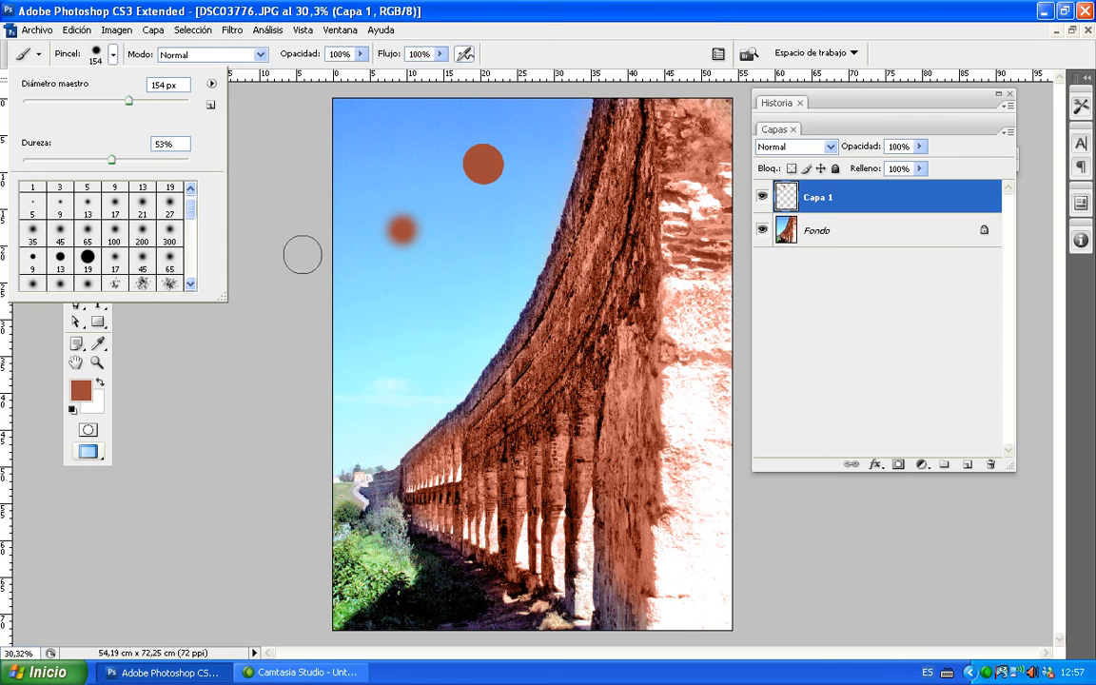
Step: Try several preset tips, including the 10 px calligraphic one, ending with the hard round 35 px brush
left_click_drag(190, 211, 192, 276)
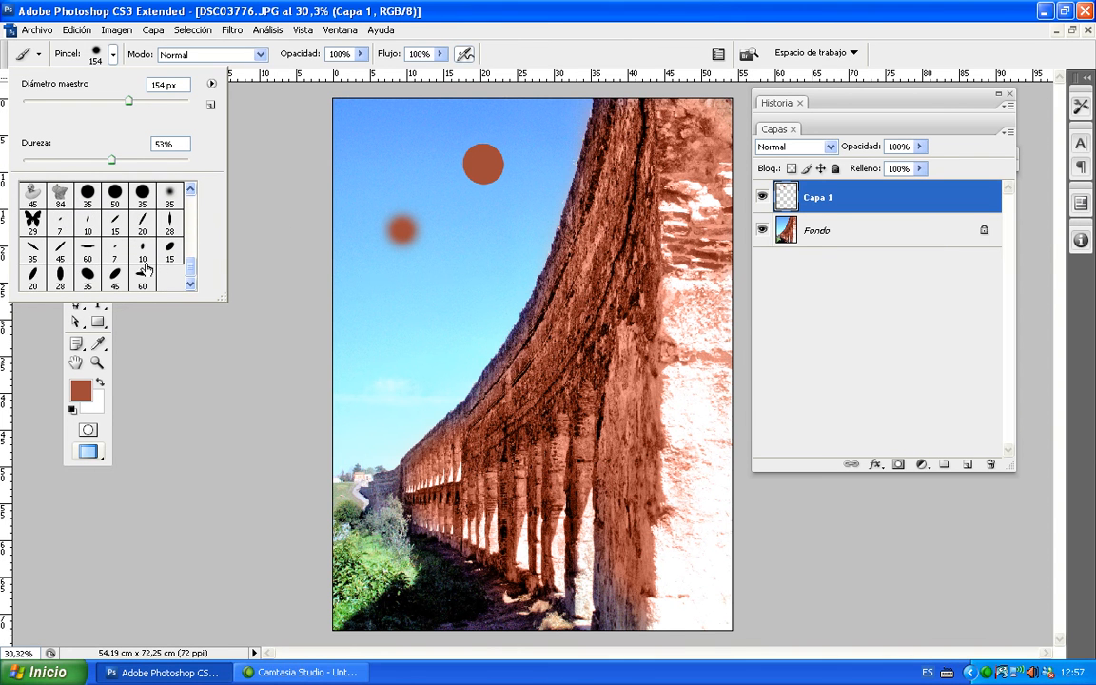
left_click(169, 246)
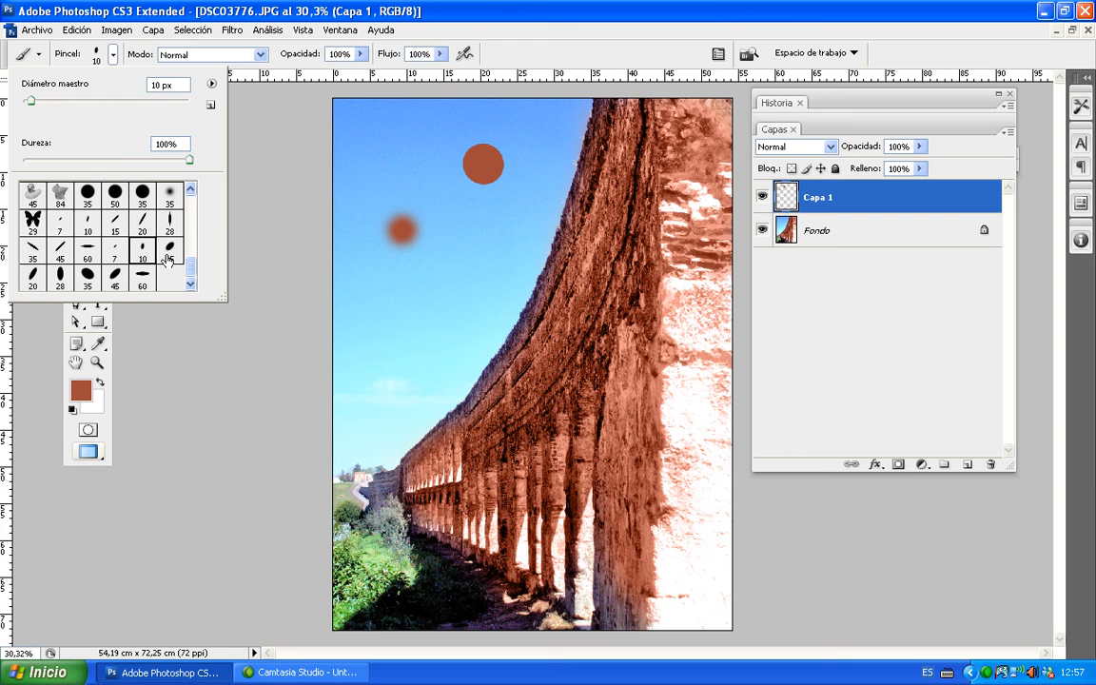
left_click(36, 198)
left_click(60, 195)
left_click(87, 195)
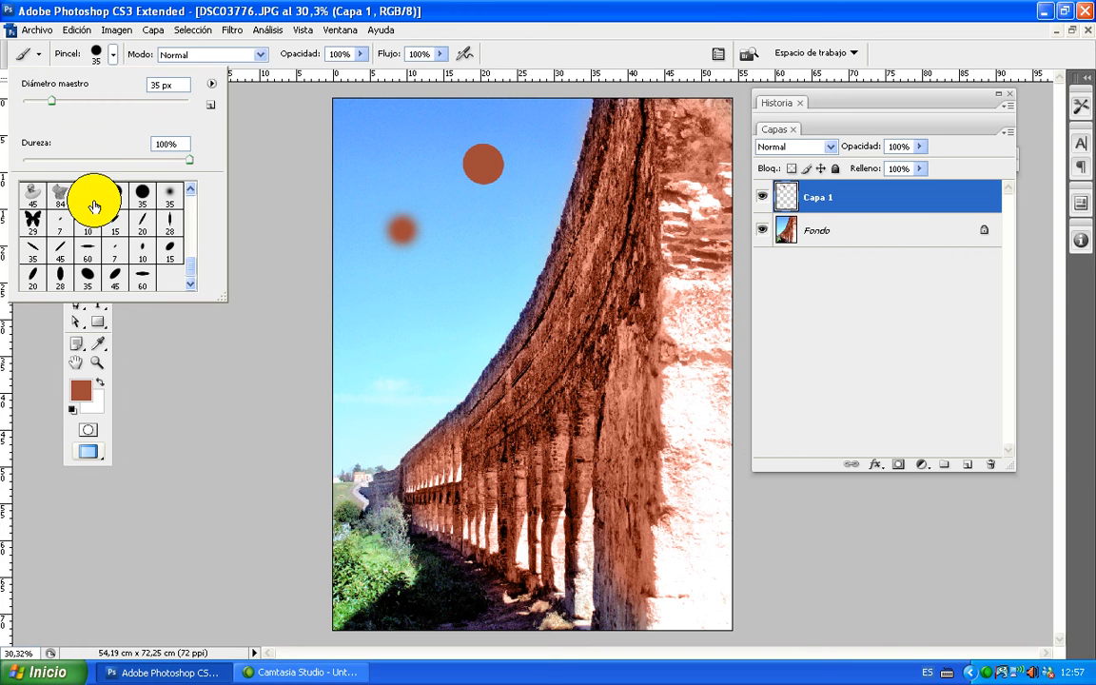
Step: Append the Pinceles naturales 2 brush set to the presets and view the added tips
left_click(212, 86)
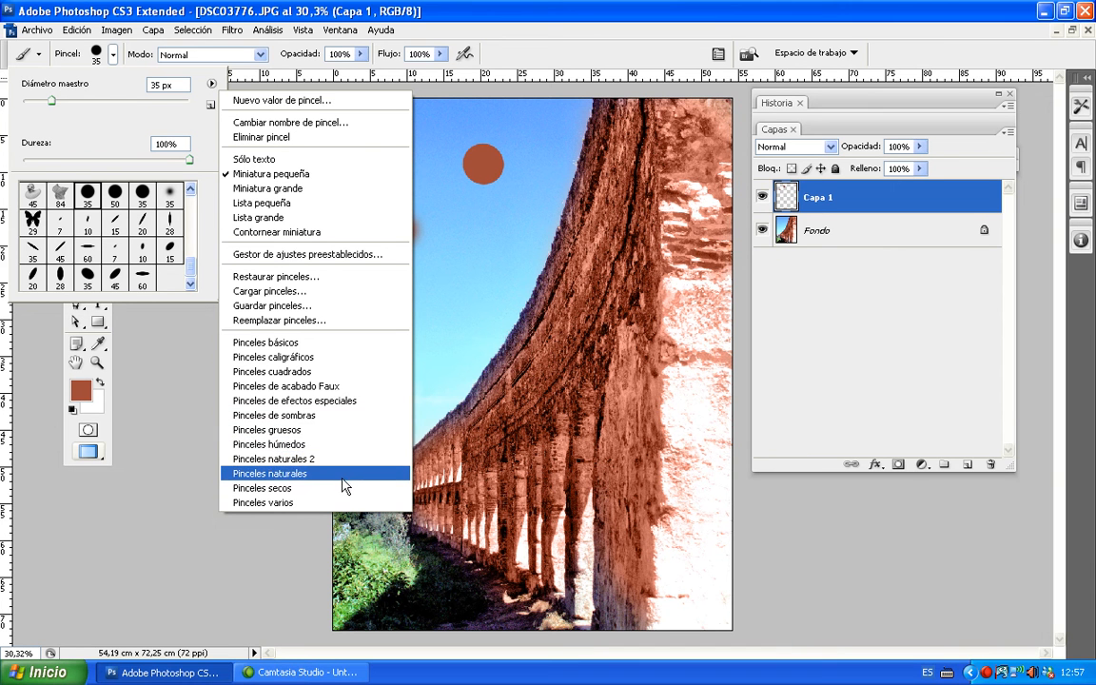
left_click(341, 460)
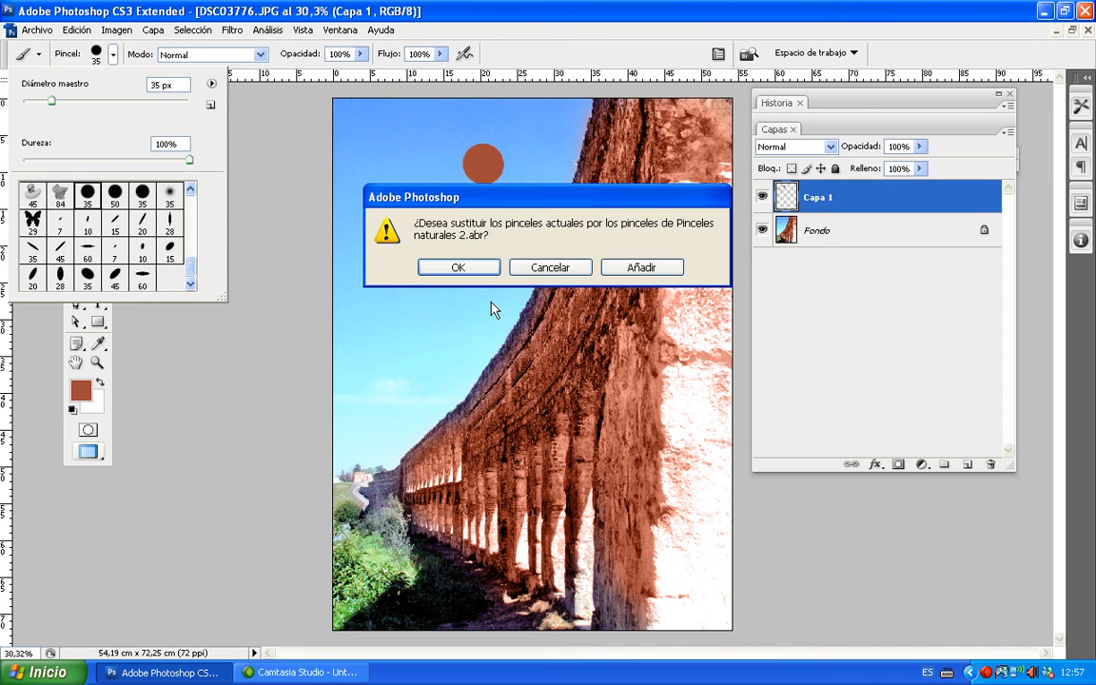
left_click(643, 268)
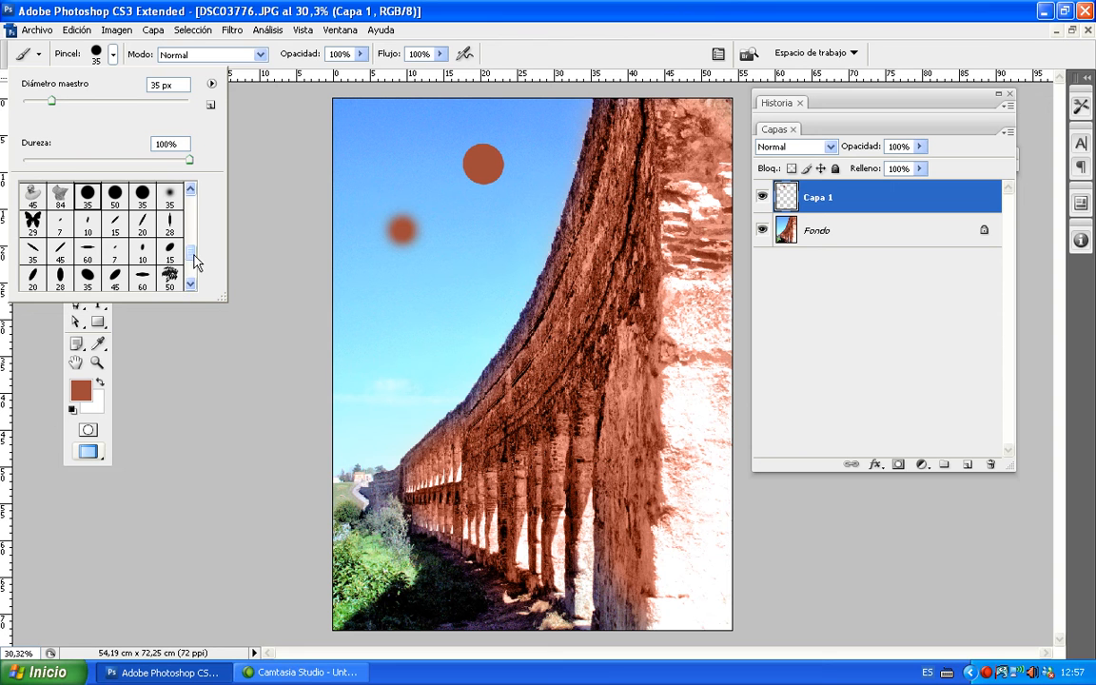
left_click_drag(193, 261, 193, 276)
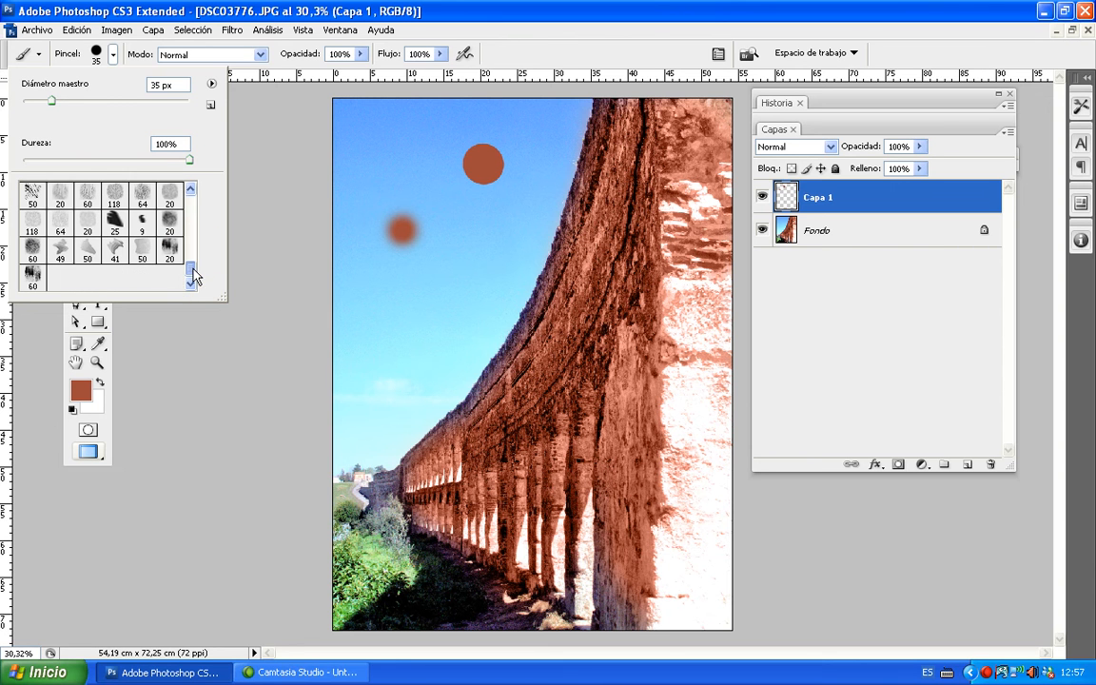
Step: Choose the 25 px natural brush tip, enlarge it to 349 px and paint test strokes and single dabs over the sky
left_click(113, 224)
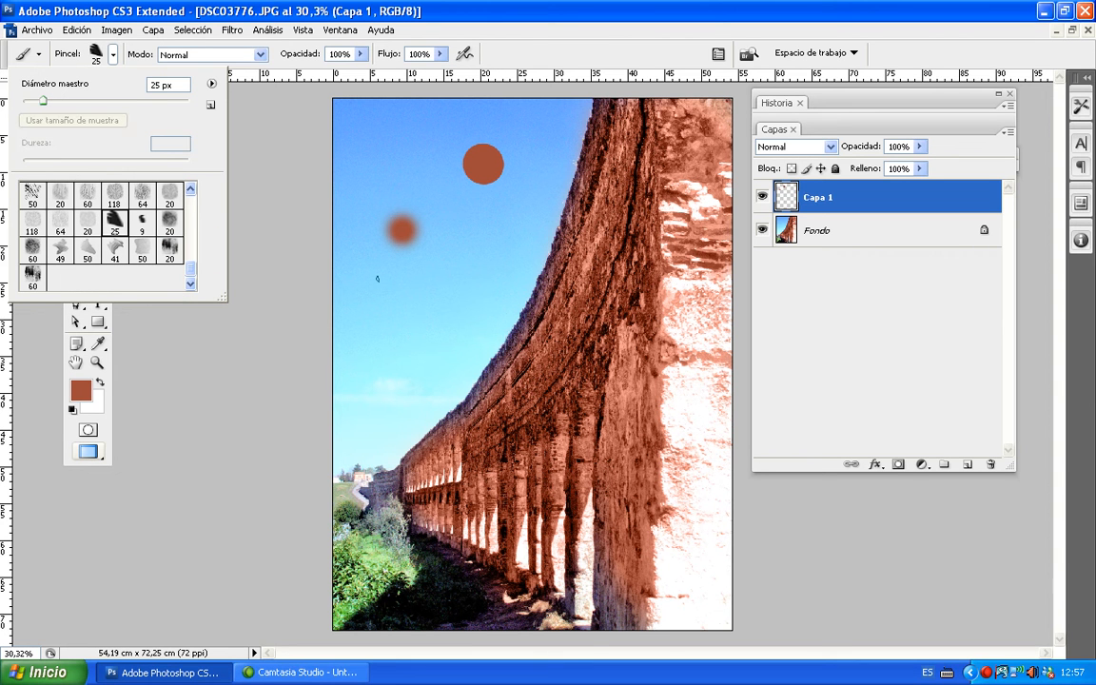
left_click(128, 100)
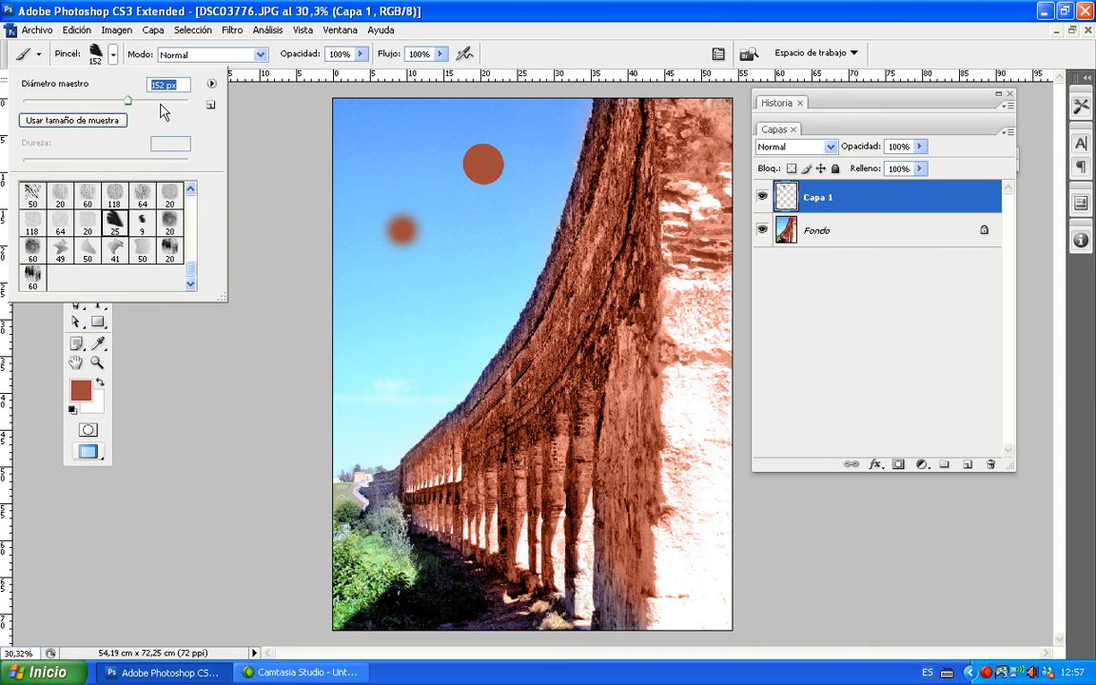
left_click(159, 101)
left_click(384, 178)
mouse_move(384, 178)
left_mouse_down()
mouse_move(397, 274)
mouse_move(493, 199)
mouse_move(495, 180)
mouse_move(425, 158)
left_mouse_up()
left_click(500, 151)
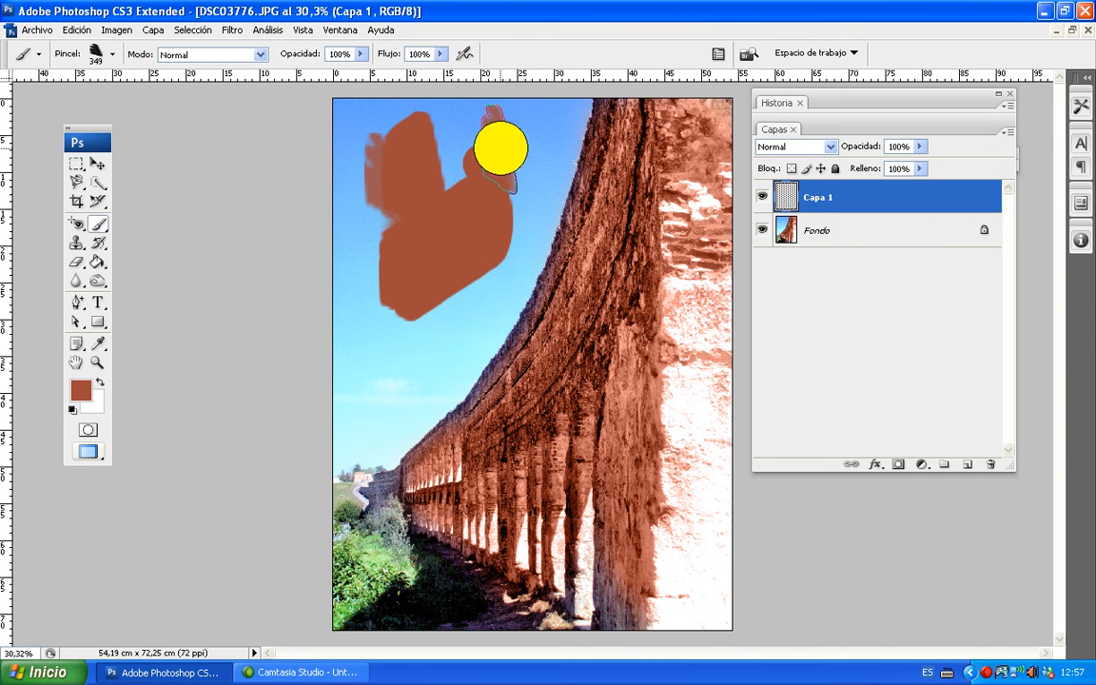
left_click(353, 323)
left_click(363, 237)
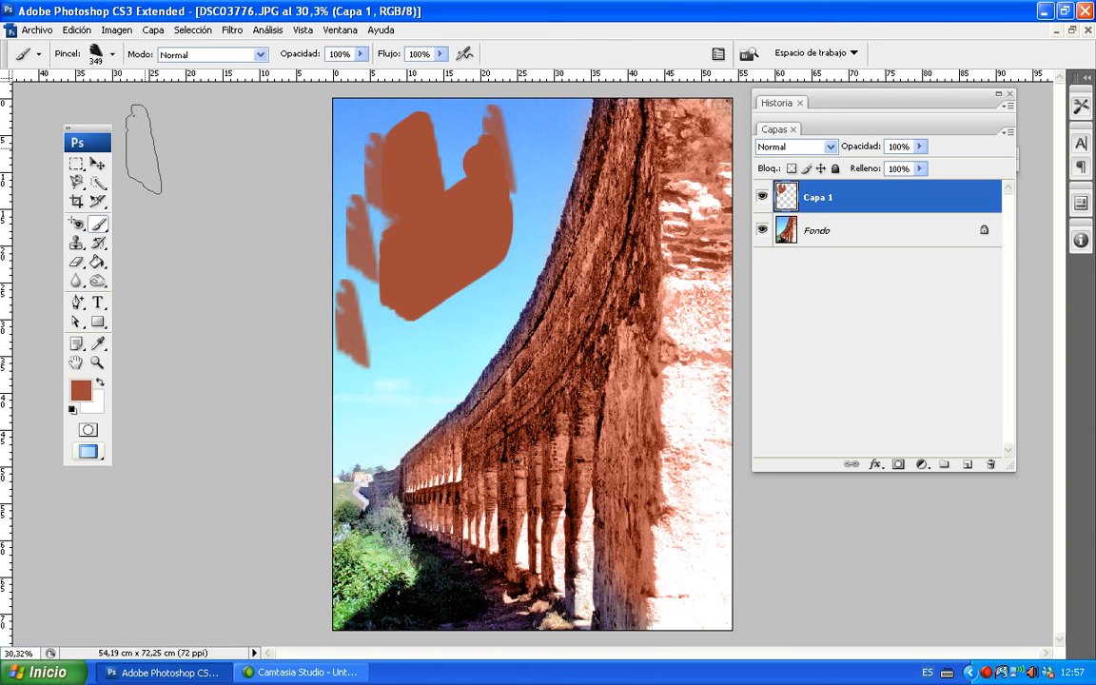
left_click(260, 55)
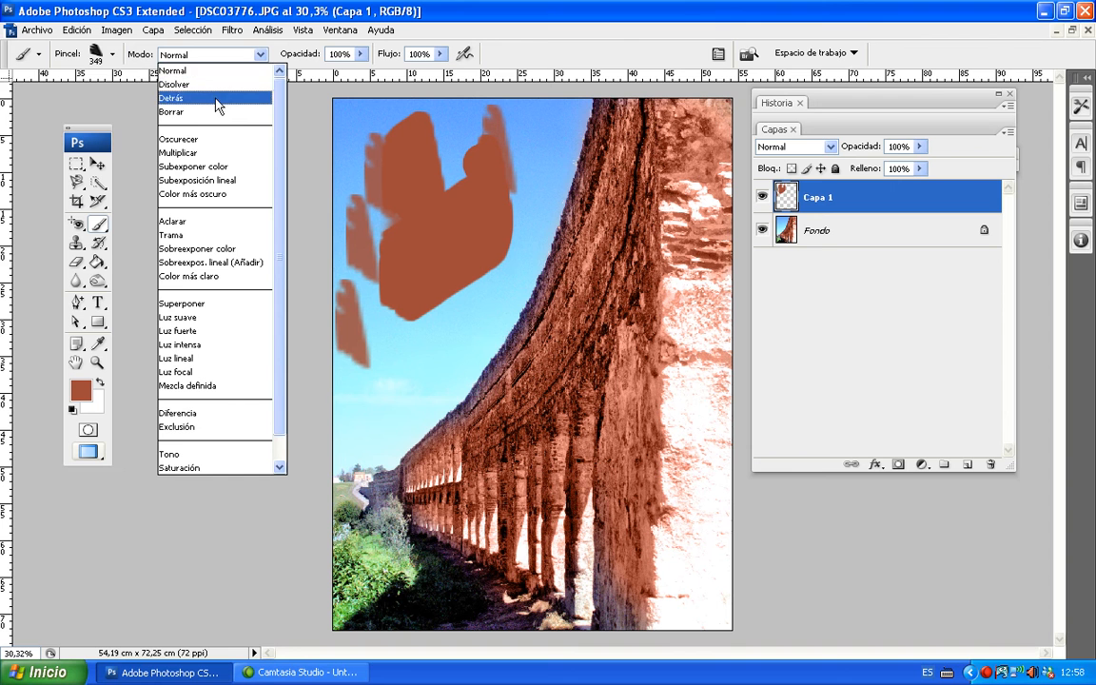
left_click(237, 12)
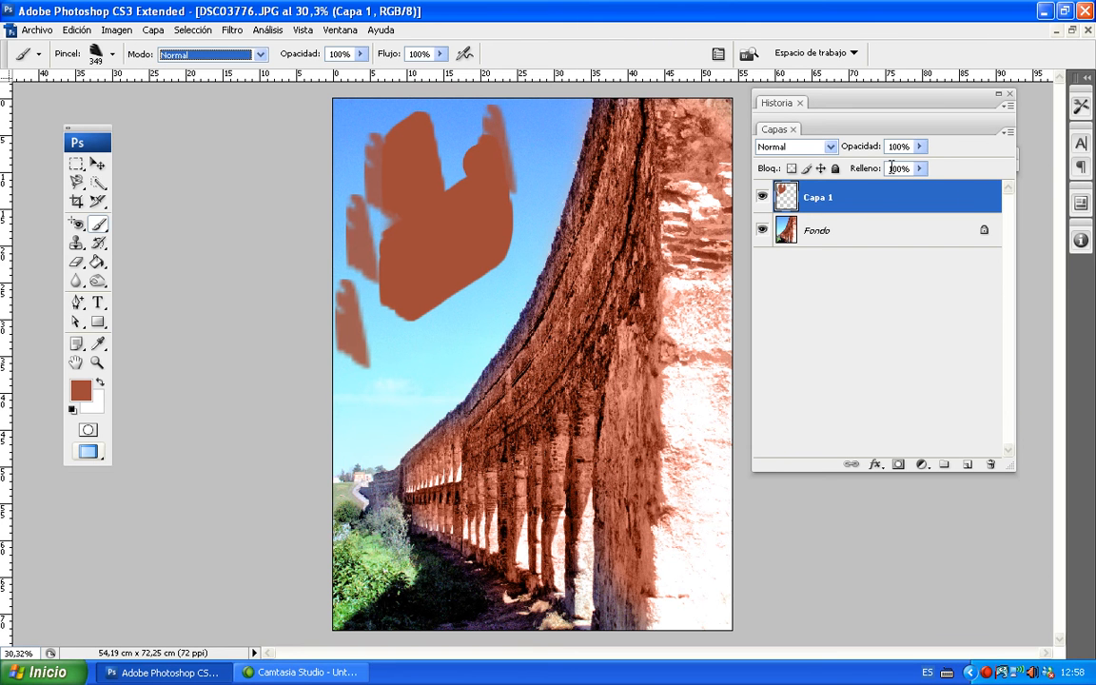
Step: Delete the painted layer Capa 1 and create a new empty layer above the background
mouse_move(872, 200)
left_mouse_down()
mouse_move(972, 306)
mouse_move(1003, 431)
mouse_move(990, 465)
left_mouse_up()
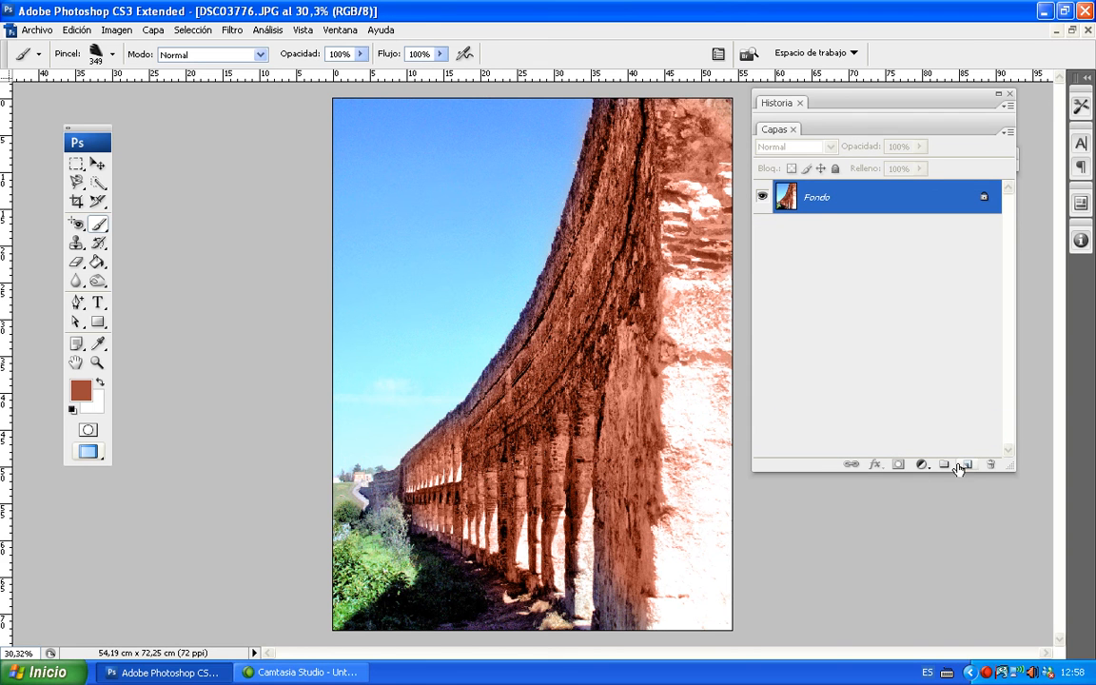
left_click(968, 466)
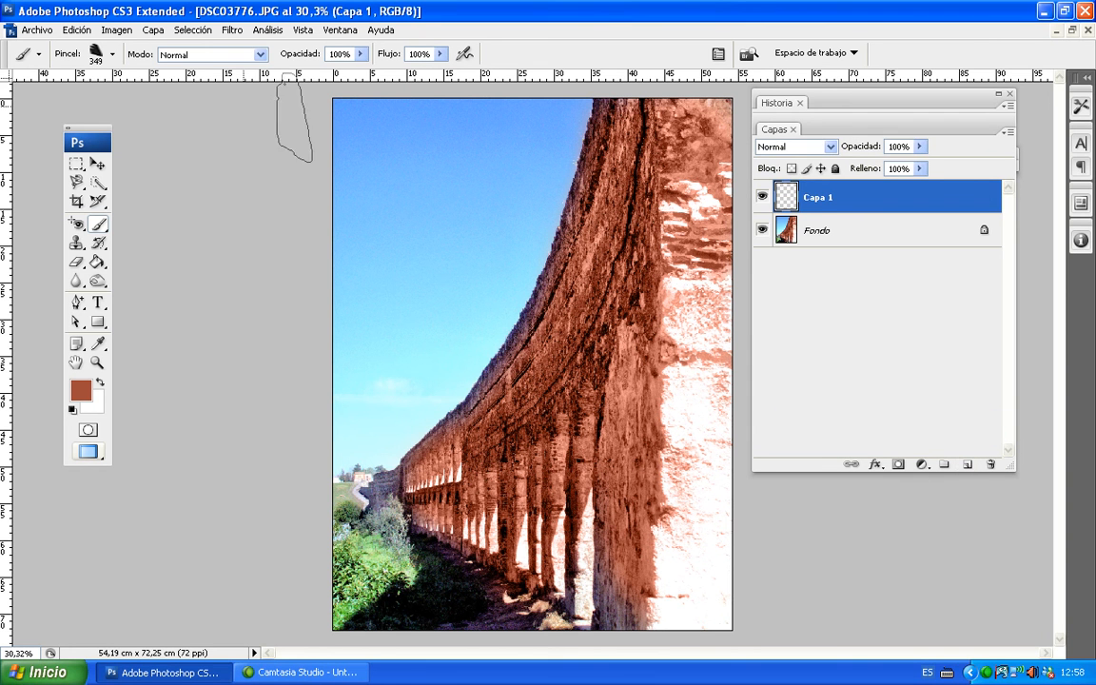
Step: Pick the soft round 300 px brush and paint a horizontal Normal-mode stroke across the upper edge of the sky
left_click(113, 57)
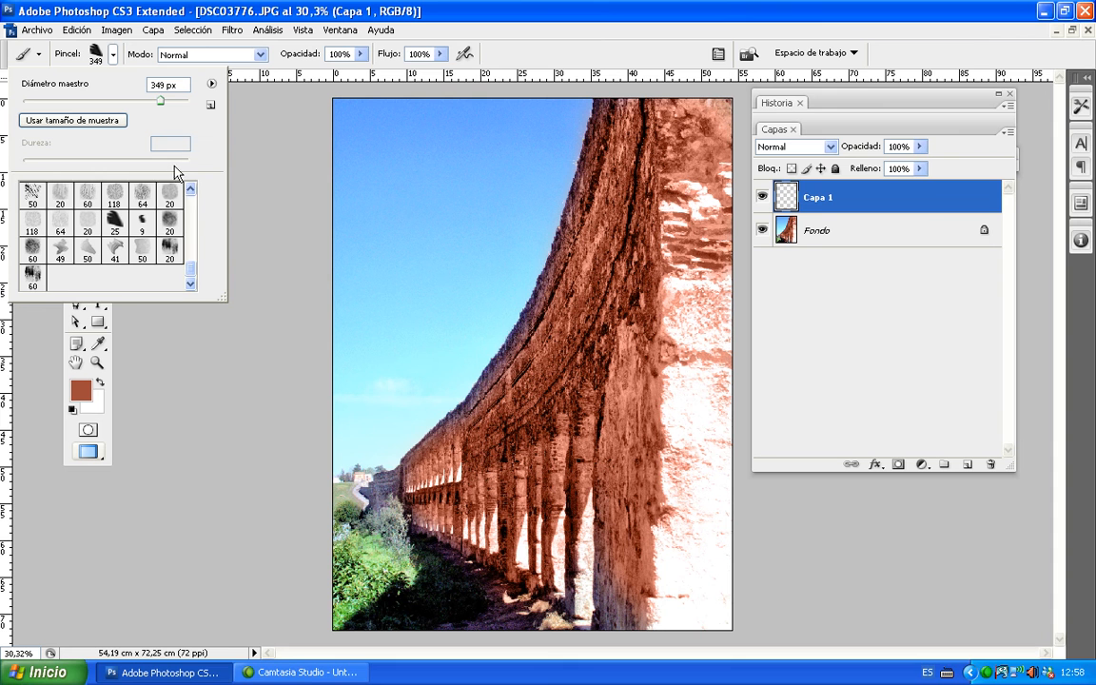
left_click_drag(191, 272, 202, 201)
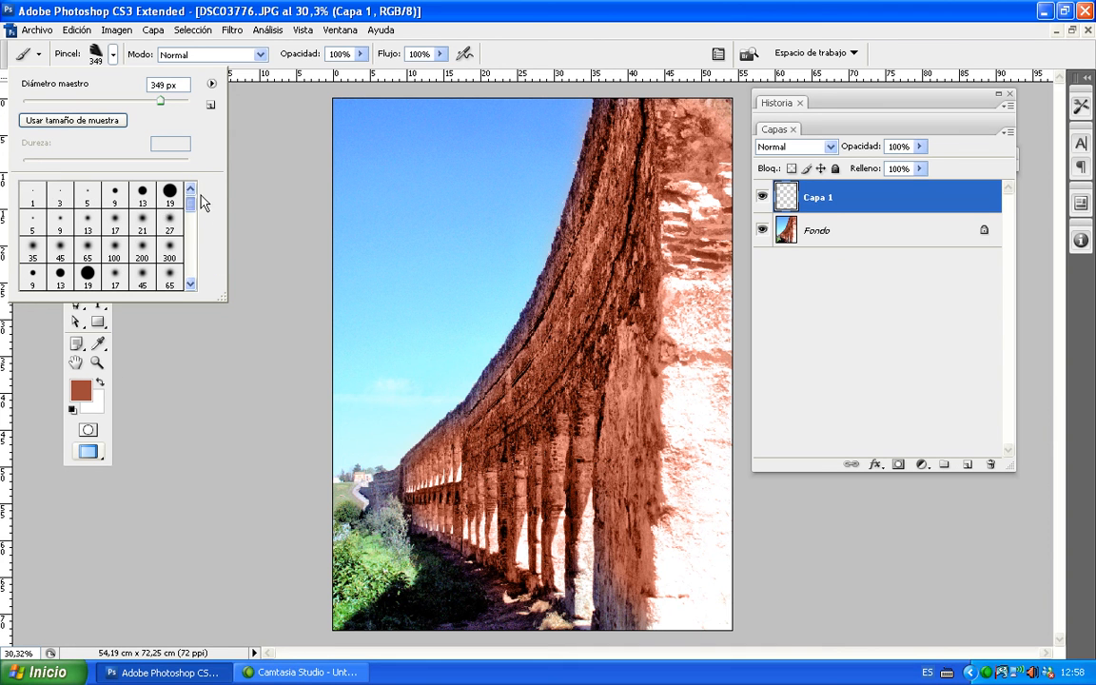
left_click(171, 249)
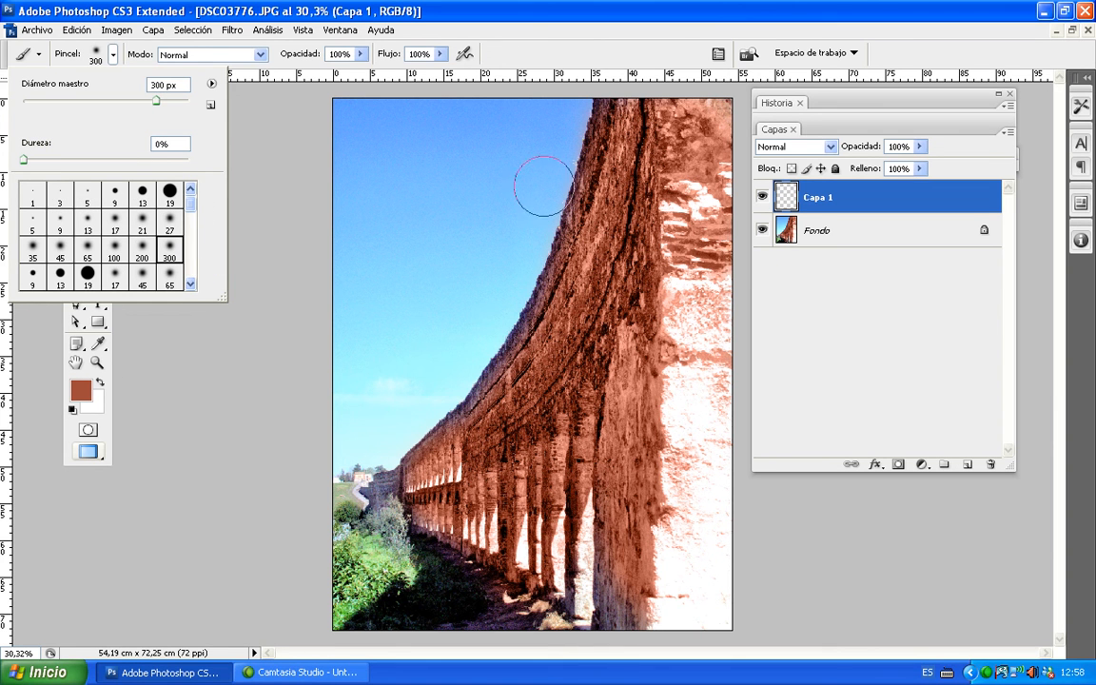
left_click(240, 13)
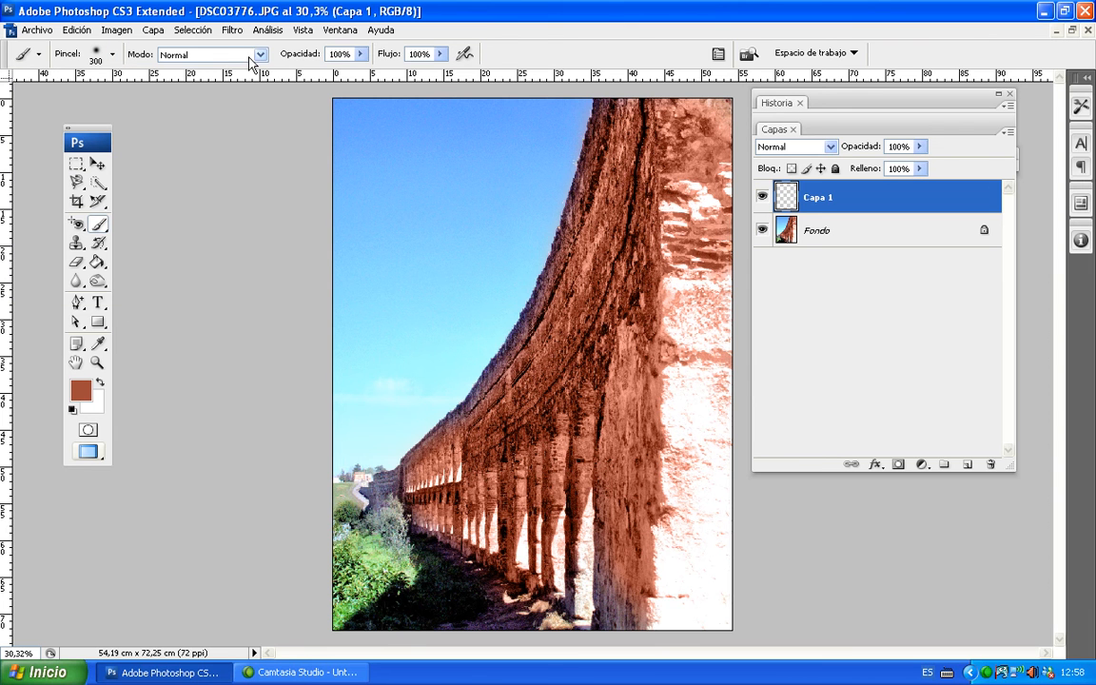
left_click_drag(320, 124, 476, 124)
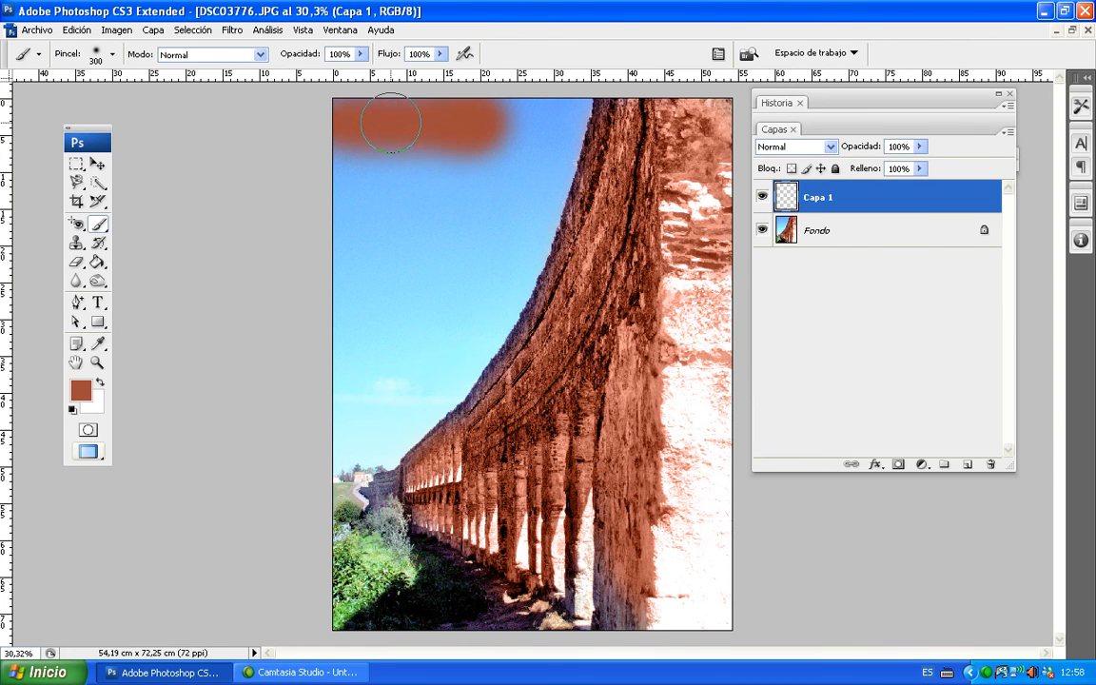
Step: Set the painting mode to Color and paint a second horizontal stroke in the sky below the first
left_click(260, 54)
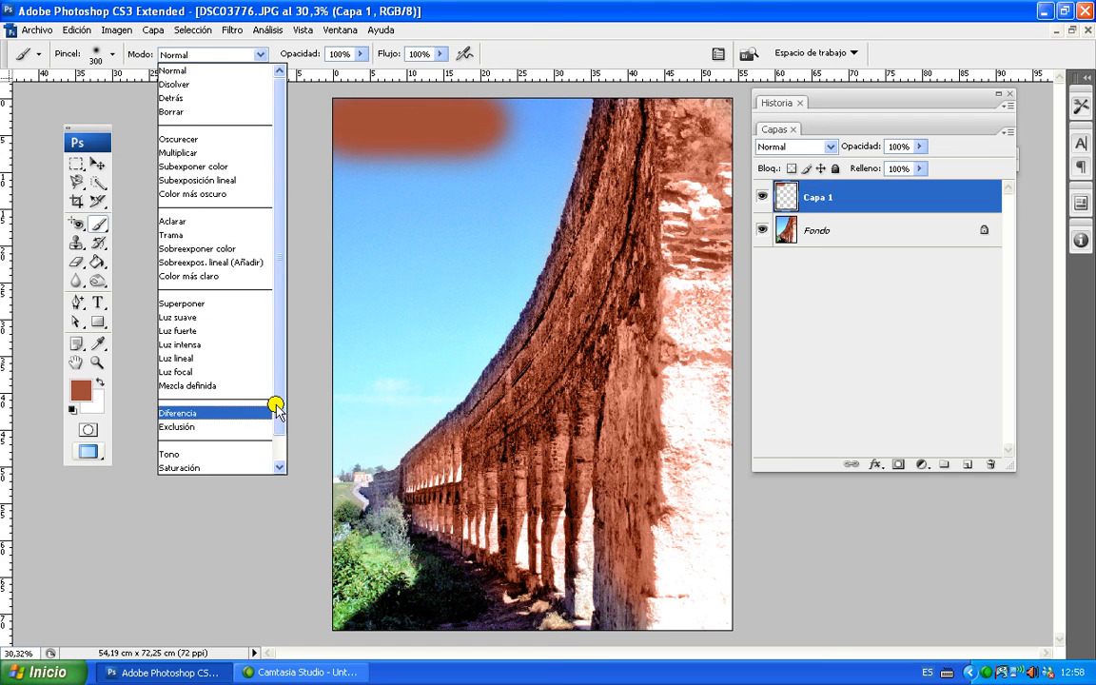
scroll(276, 407, "down", 1)
left_click(235, 454)
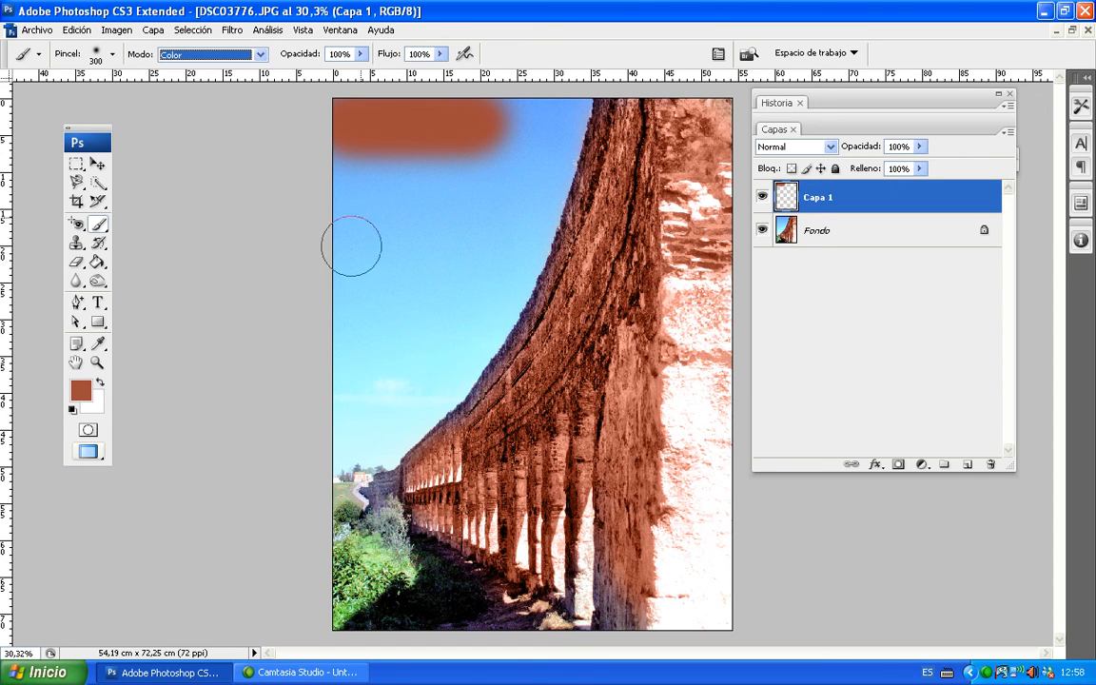
left_click_drag(363, 210, 484, 213)
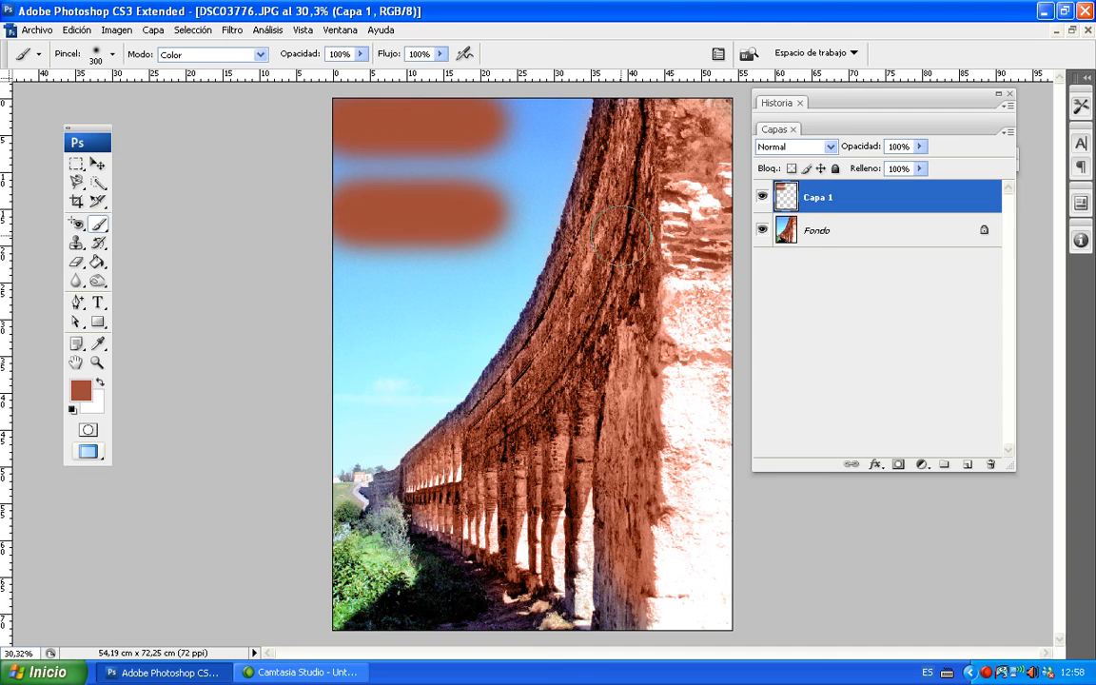
Step: Convert the Fondo background into the regular layer Capa 0 and dab the bright wall area in Color mode
left_click(786, 234)
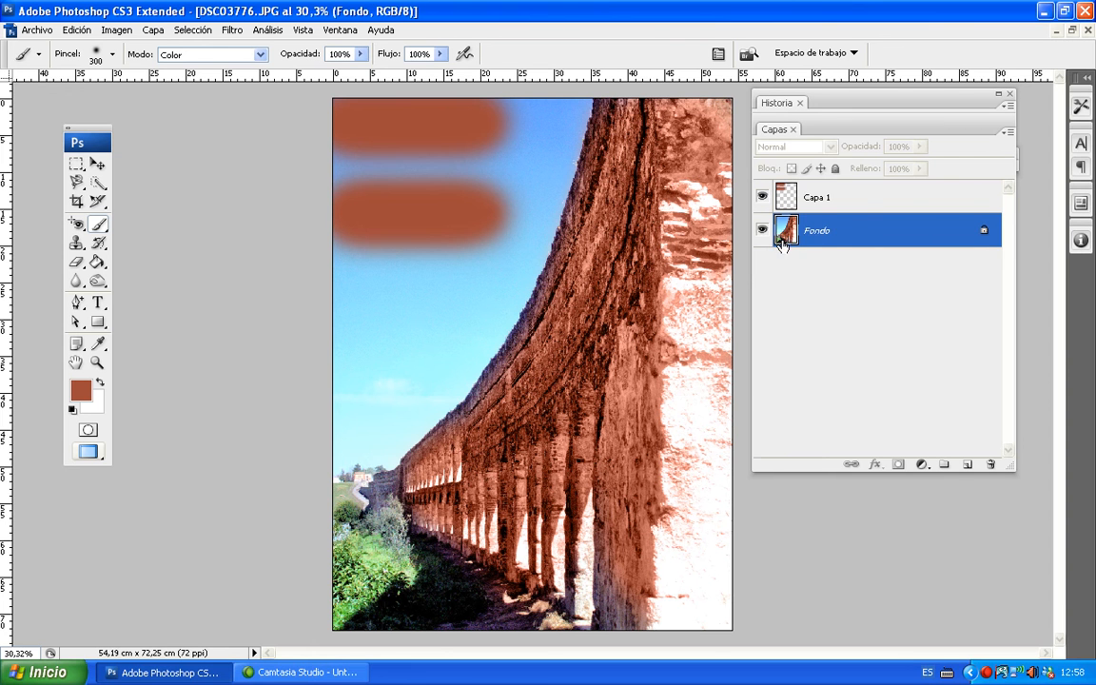
double_click(780, 238)
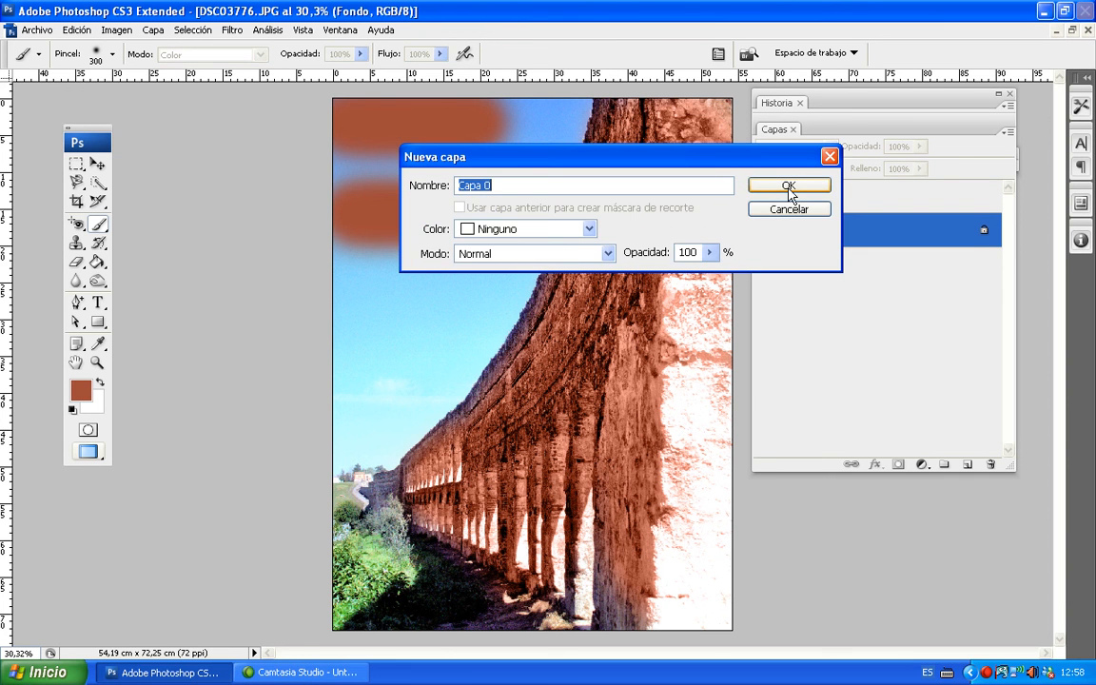
left_click(789, 187)
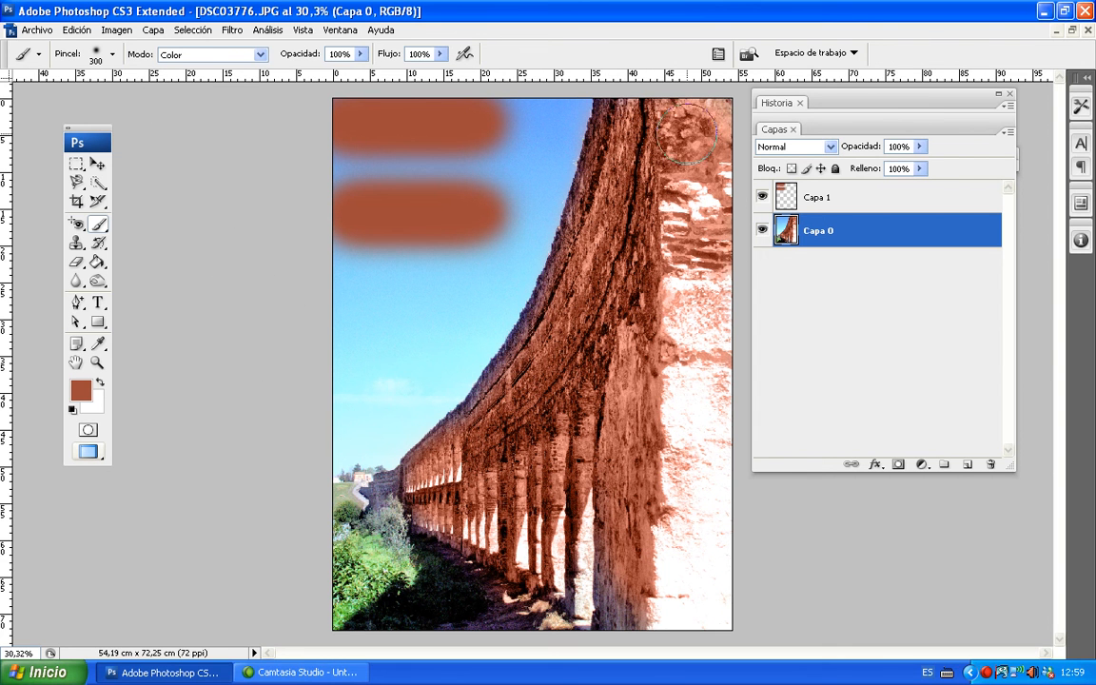
left_click(685, 183)
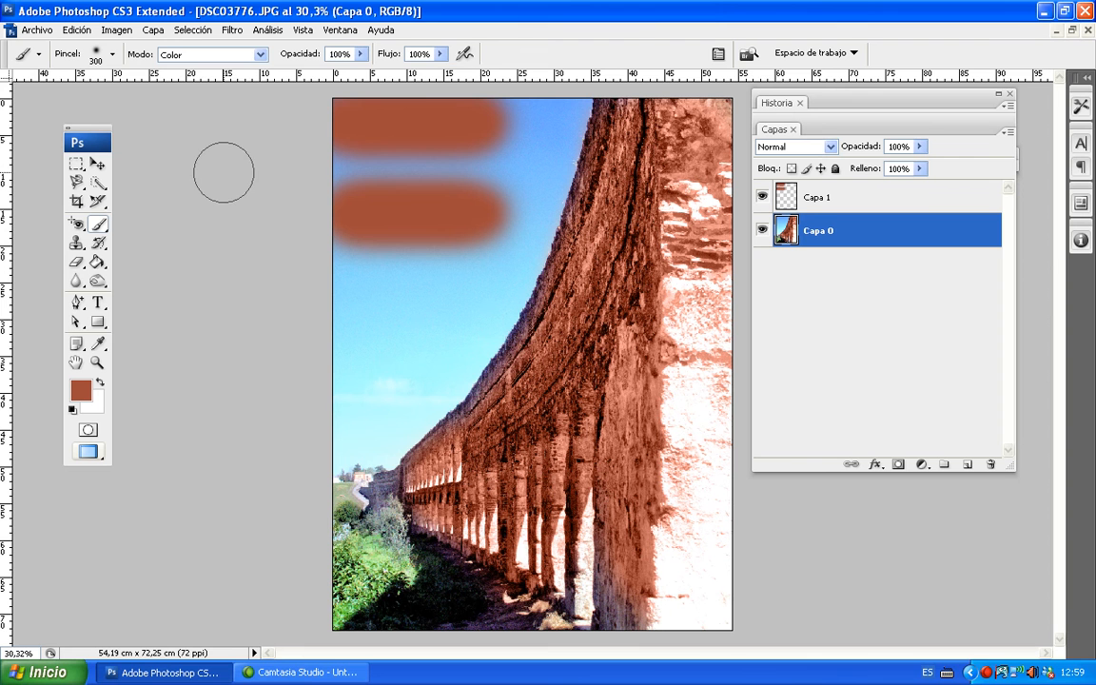
Step: Try the brown brush in Normal mode down the bright wall area and undo the stroke
left_click(259, 54)
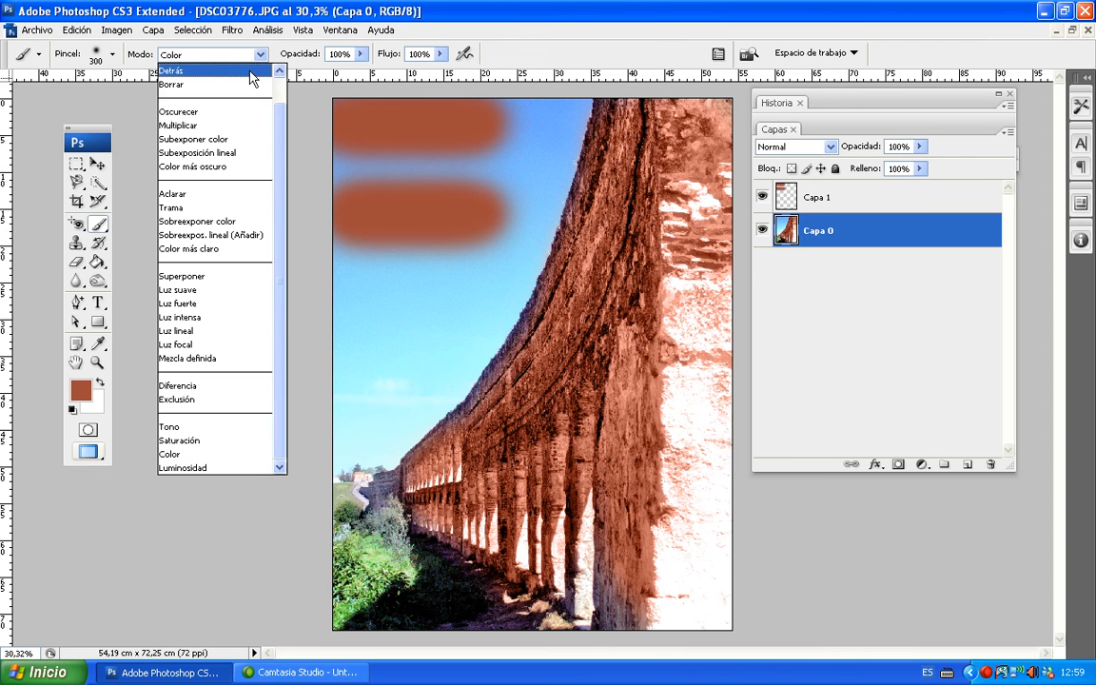
left_click(280, 78)
left_click(211, 71)
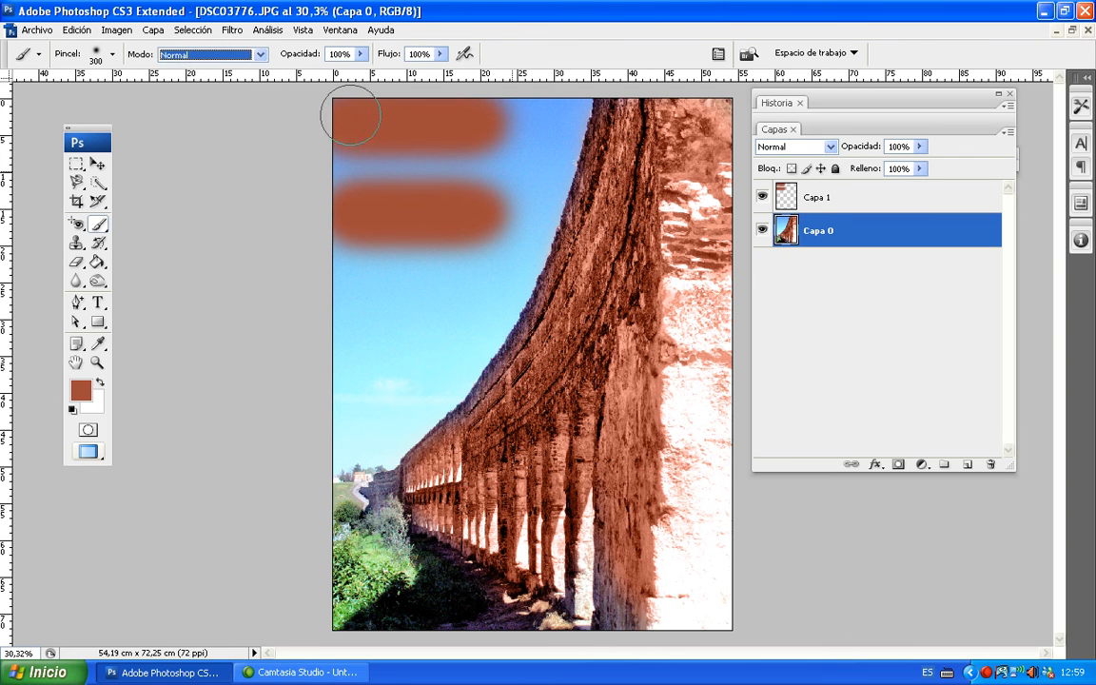
mouse_move(674, 242)
left_mouse_down()
mouse_move(688, 159)
mouse_move(690, 237)
mouse_move(702, 133)
mouse_move(668, 119)
mouse_move(696, 159)
mouse_move(699, 416)
left_mouse_up()
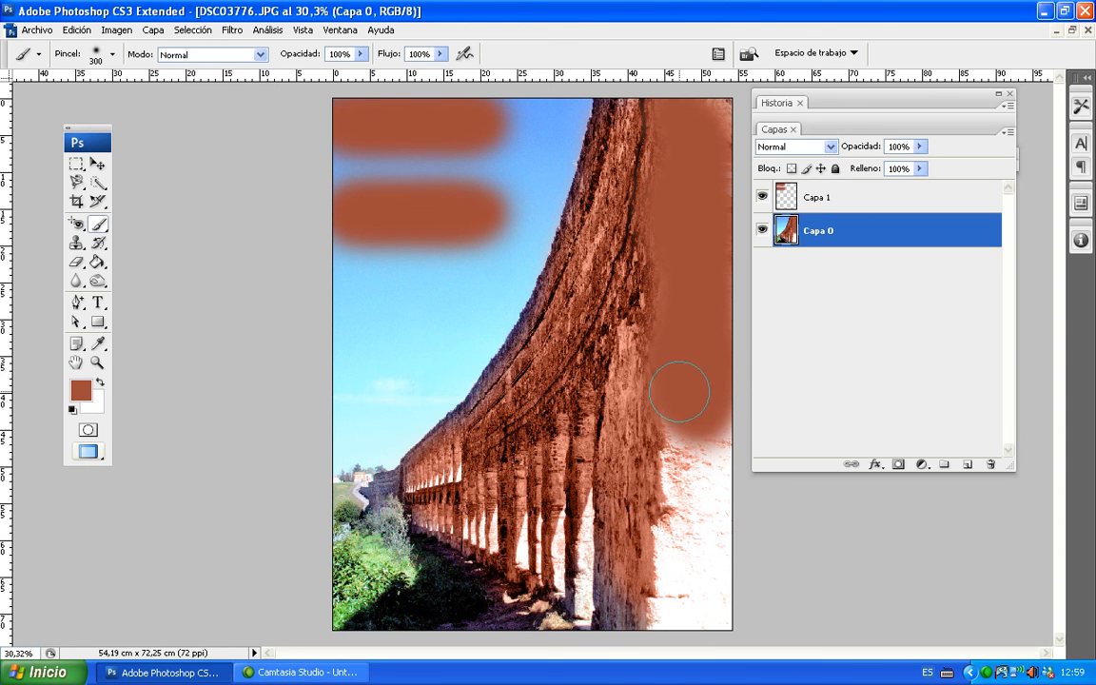
key("ctrl+z")
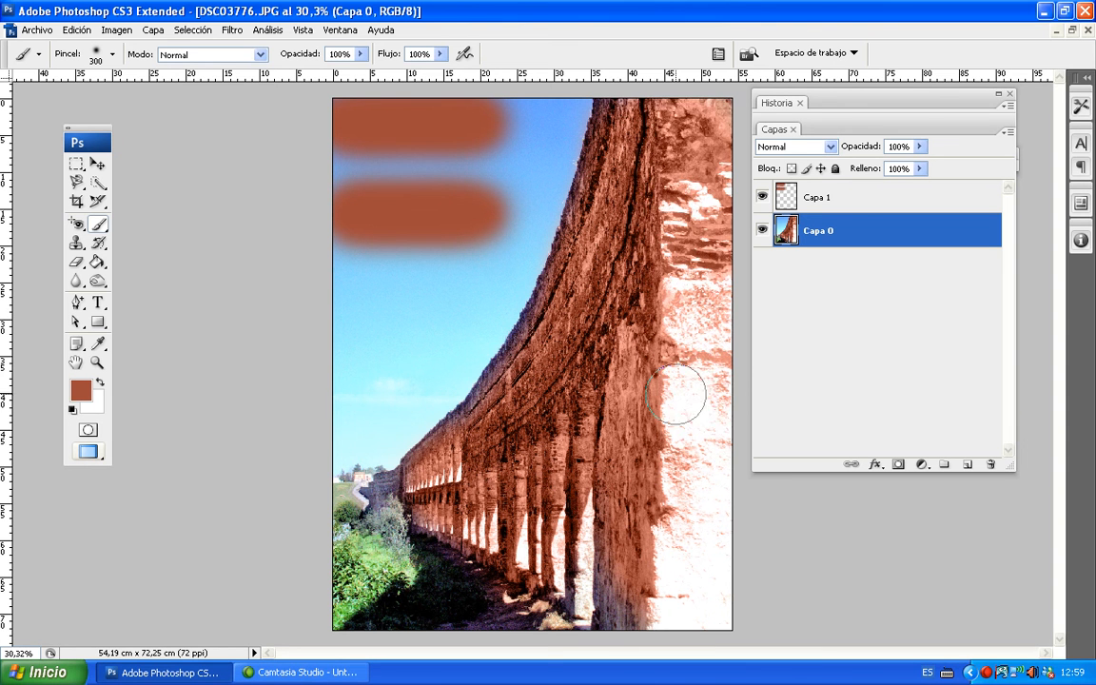
Step: Swap the foreground and background colours and confirm white as the foreground colour with the picker's hue at 112°
left_click(99, 383)
left_click(83, 390)
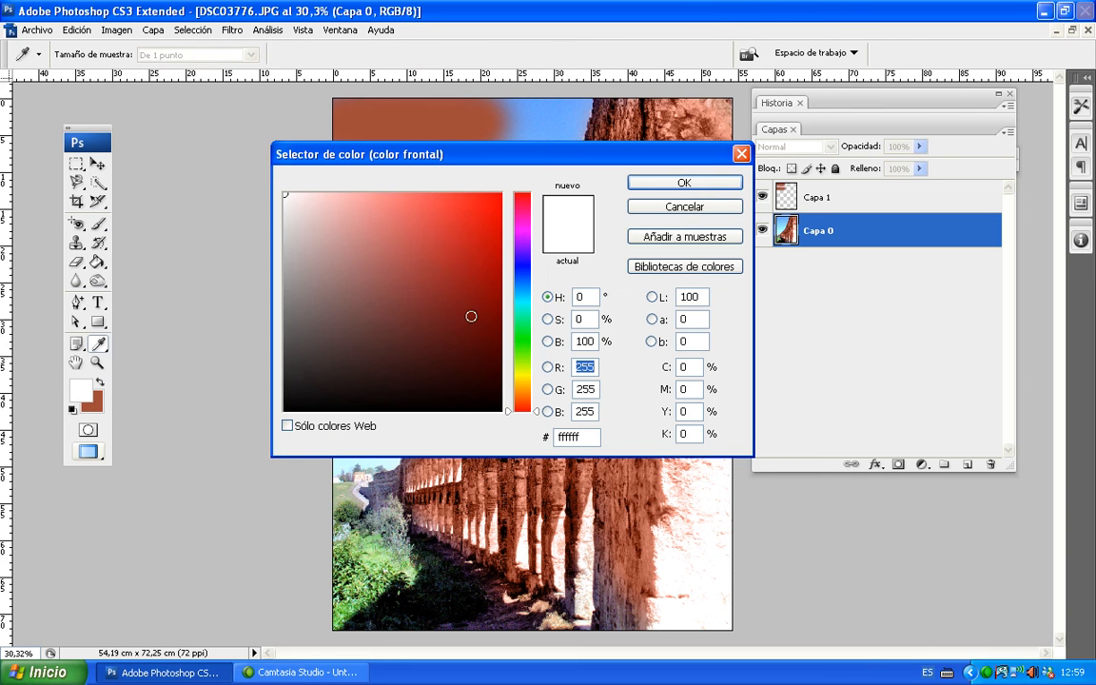
left_click(520, 343)
left_click(663, 180)
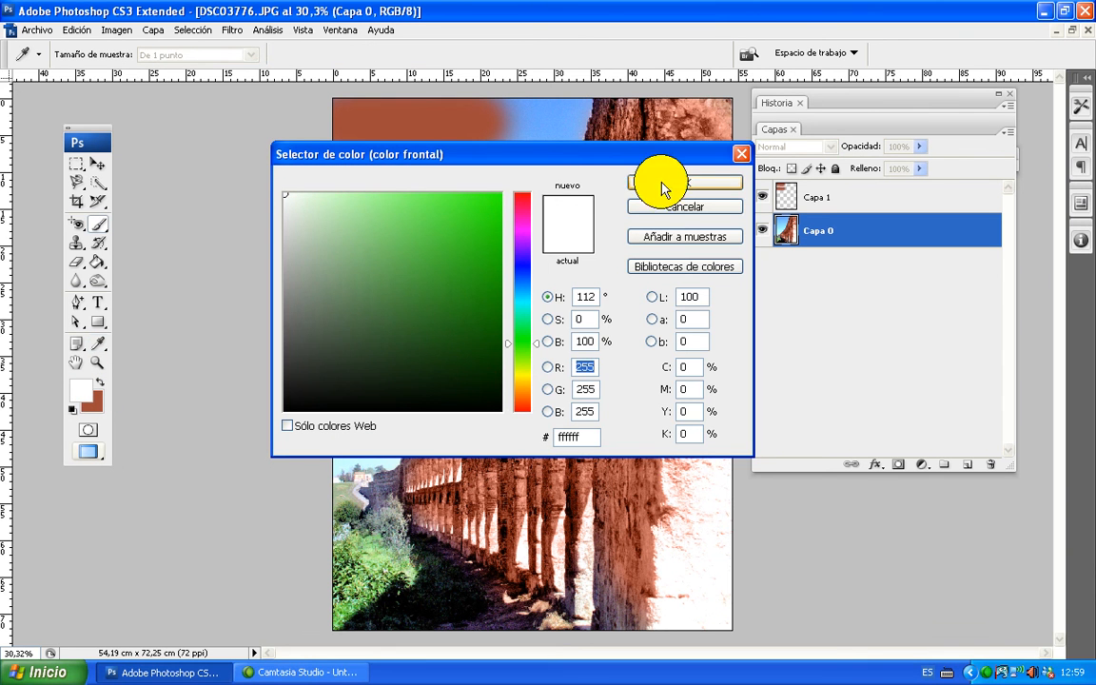
Step: Try painting white in Color mode down the bright wall area of Capa 0, then revert the strokes
left_click(257, 55)
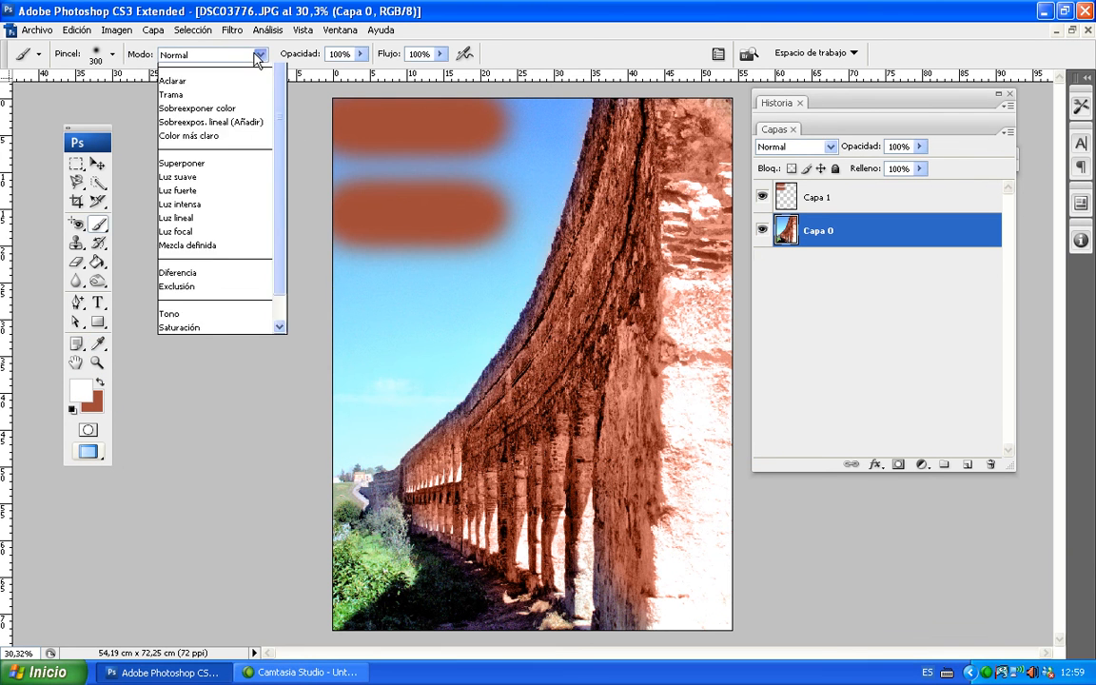
scroll(209, 381, "down", 1)
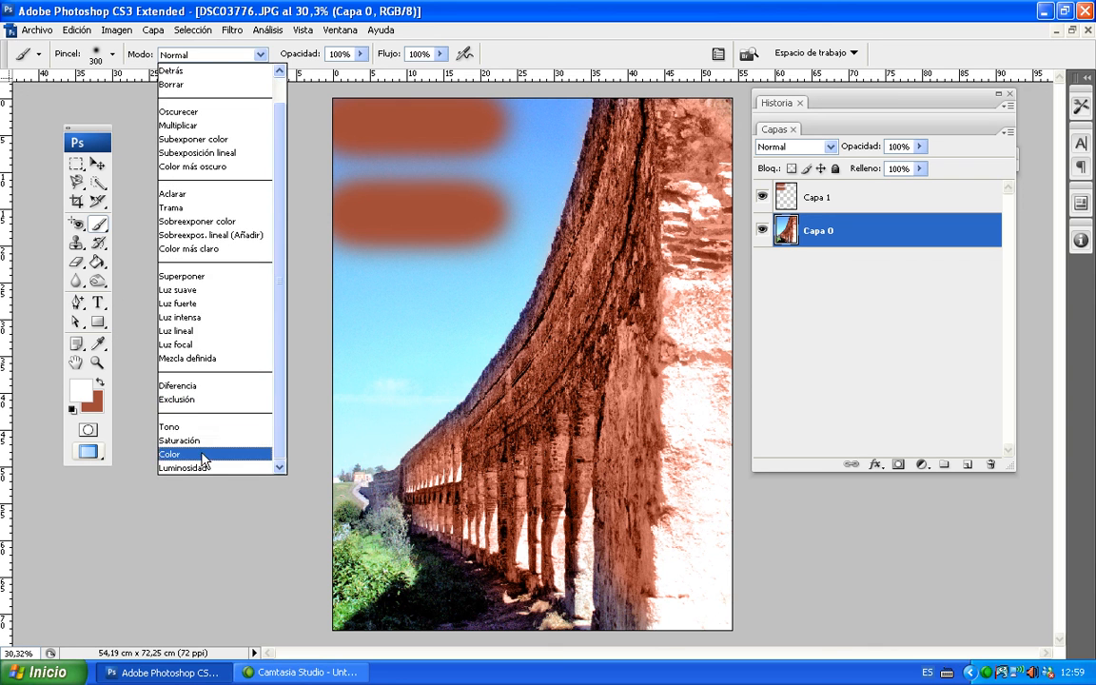
left_click(195, 453)
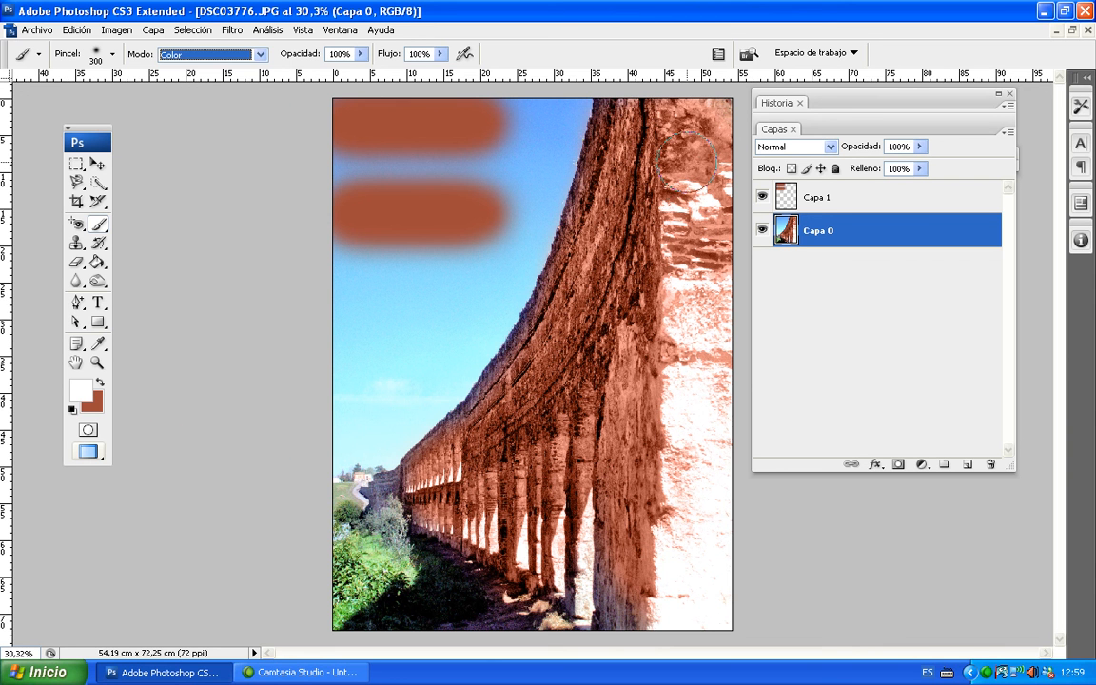
mouse_move(682, 220)
left_mouse_down()
mouse_move(693, 148)
mouse_move(681, 123)
mouse_move(693, 124)
mouse_move(709, 214)
mouse_move(701, 358)
mouse_move(692, 252)
mouse_move(685, 310)
left_mouse_up()
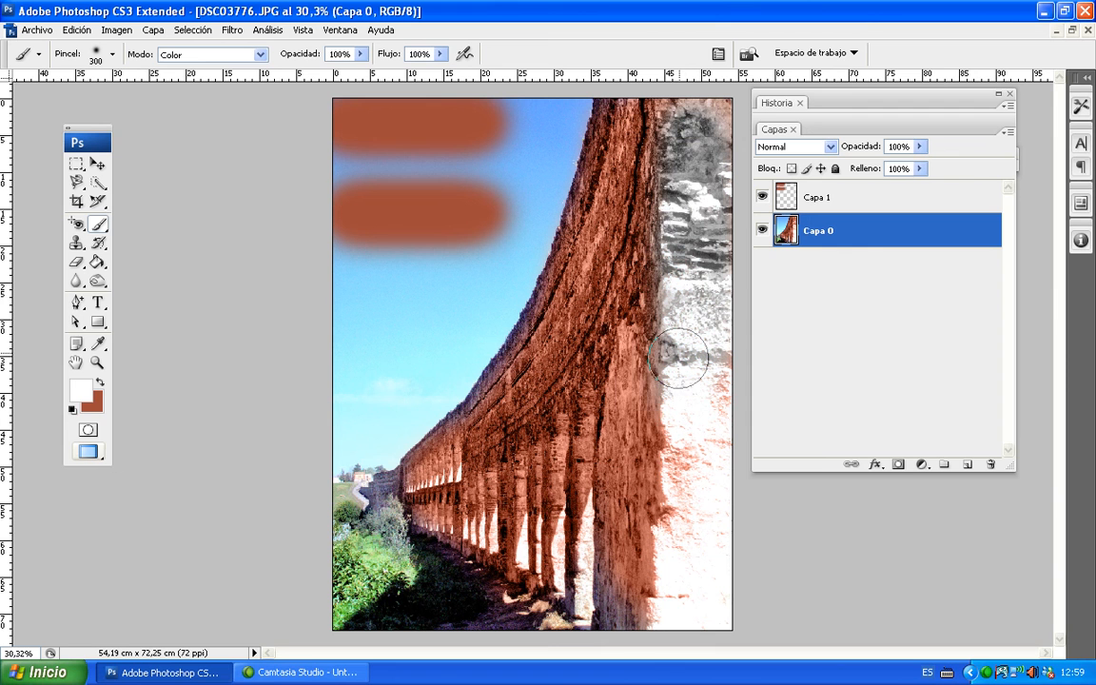
mouse_move(678, 356)
left_mouse_down()
mouse_move(645, 134)
mouse_move(620, 95)
mouse_move(604, 110)
mouse_move(614, 162)
mouse_move(585, 124)
mouse_move(571, 180)
mouse_move(570, 219)
mouse_move(629, 238)
mouse_move(566, 257)
mouse_move(617, 370)
mouse_move(564, 490)
mouse_move(562, 531)
mouse_move(618, 321)
mouse_move(693, 406)
mouse_move(651, 320)
left_mouse_up()
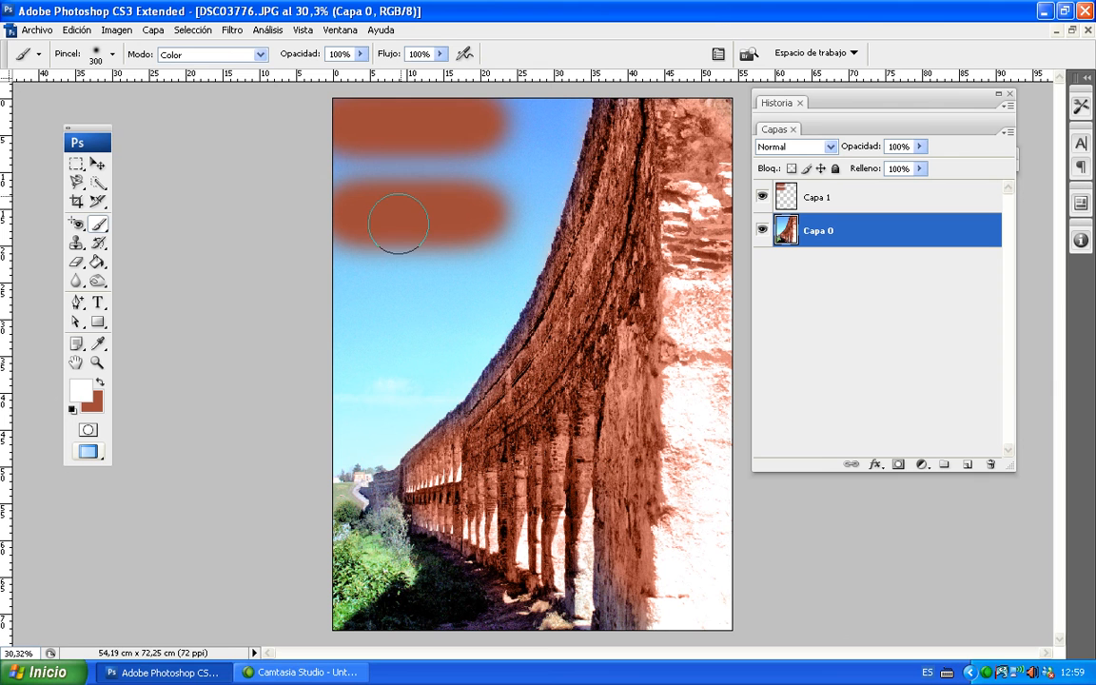
Step: Try a white Normal-mode stroke across the middle of the aqueduct and undo it
left_click(257, 56)
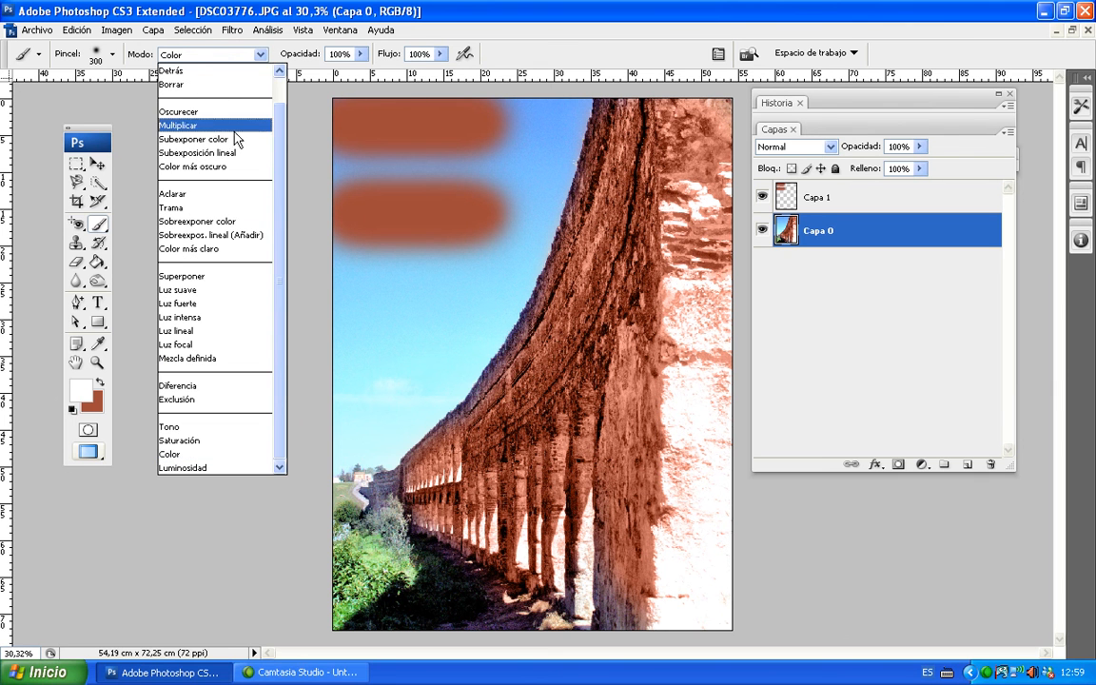
scroll(281, 119, "up", 1)
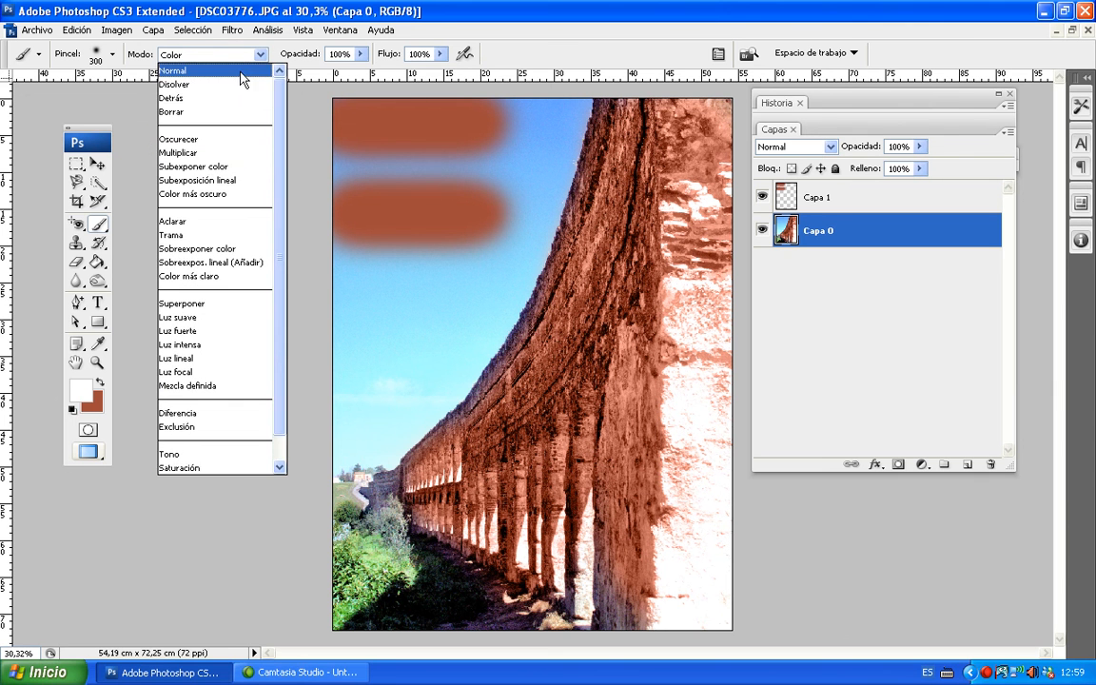
left_click(180, 71)
mouse_move(605, 253)
left_mouse_down()
mouse_move(557, 327)
mouse_move(550, 345)
mouse_move(561, 360)
mouse_move(599, 310)
left_mouse_up()
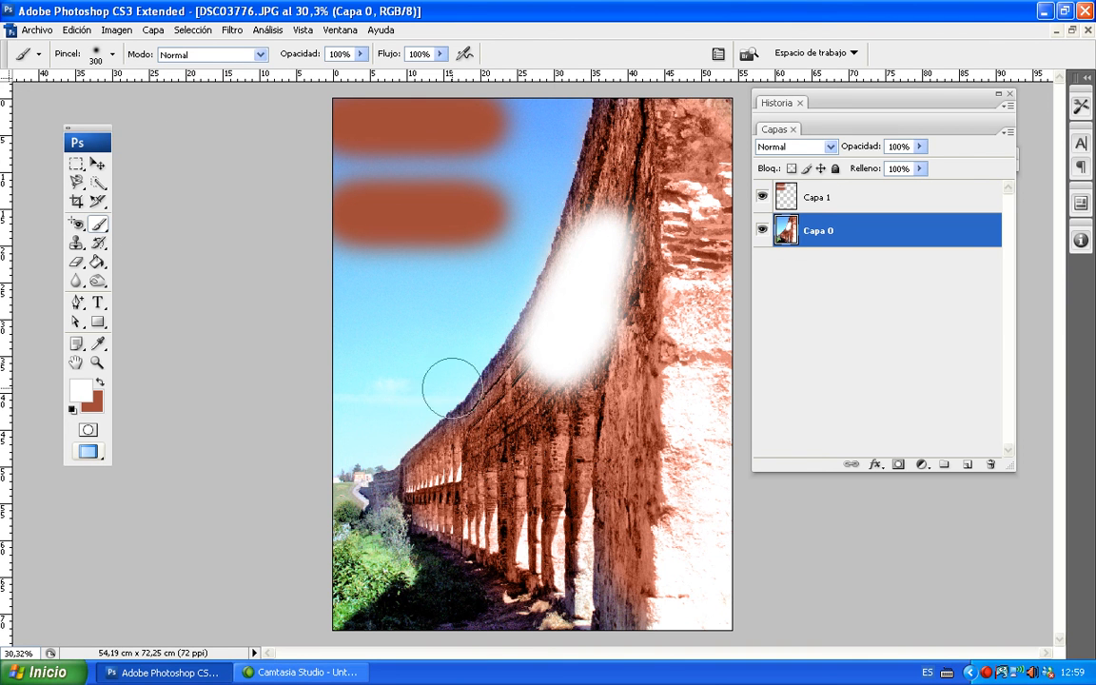
key("ctrl+z")
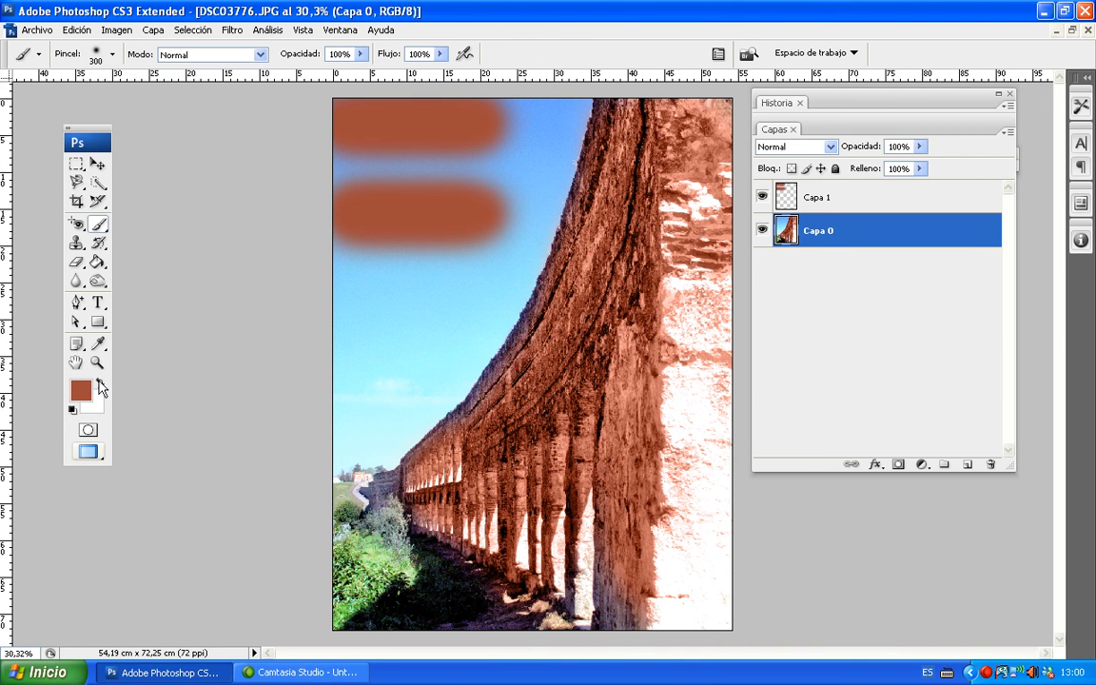
Step: Try a diagonal brown Normal-mode stroke from the sky across the aqueduct on Capa 0 and undo it
mouse_move(535, 252)
left_mouse_down()
mouse_move(457, 380)
mouse_move(542, 262)
mouse_move(619, 186)
mouse_move(571, 286)
mouse_move(608, 284)
mouse_move(620, 381)
mouse_move(673, 342)
left_mouse_up()
key("ctrl+z")
Step: Try the Color blend mode on layer Capa 1, then change the layer's blend mode to Multiplicar
left_click(810, 199)
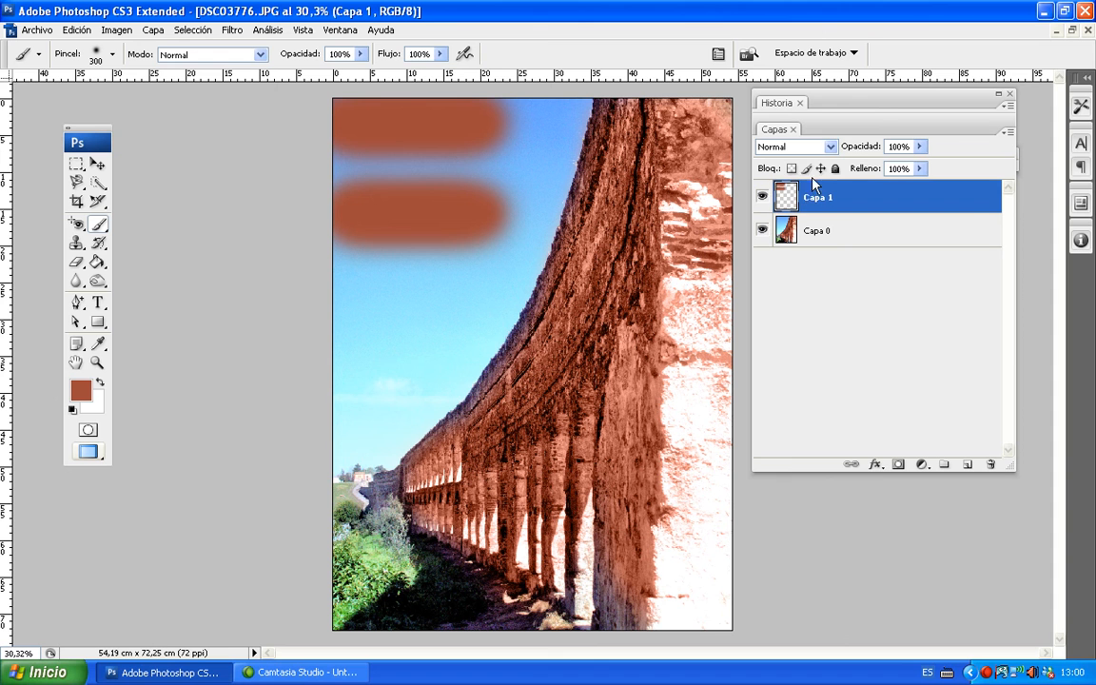
left_click(829, 147)
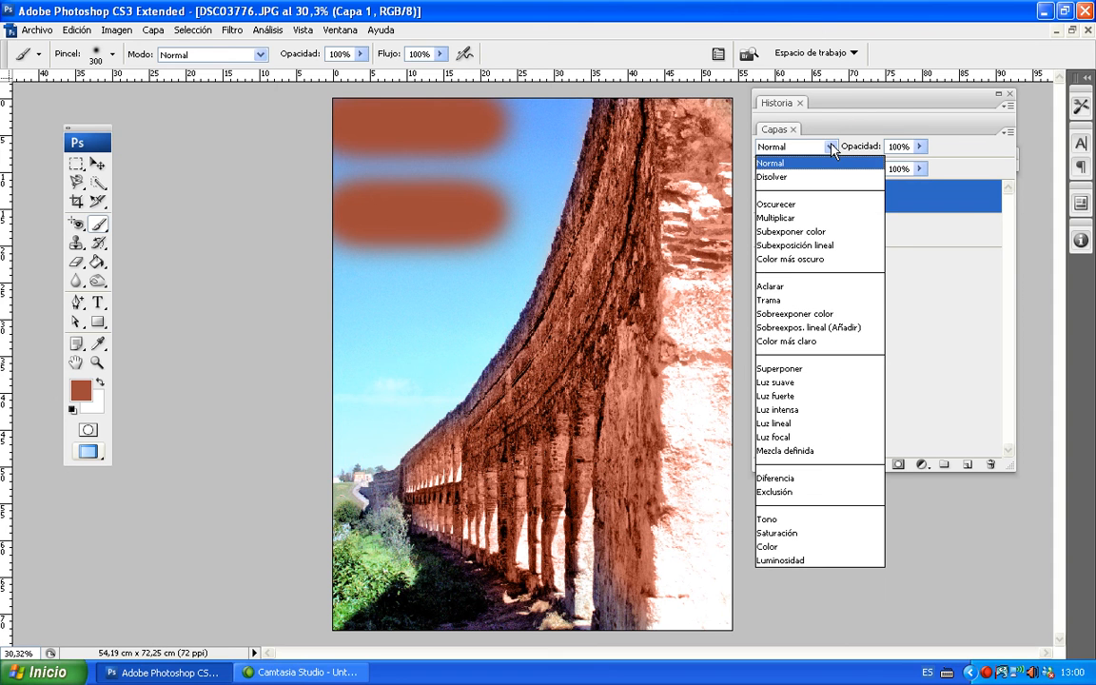
left_click(779, 546)
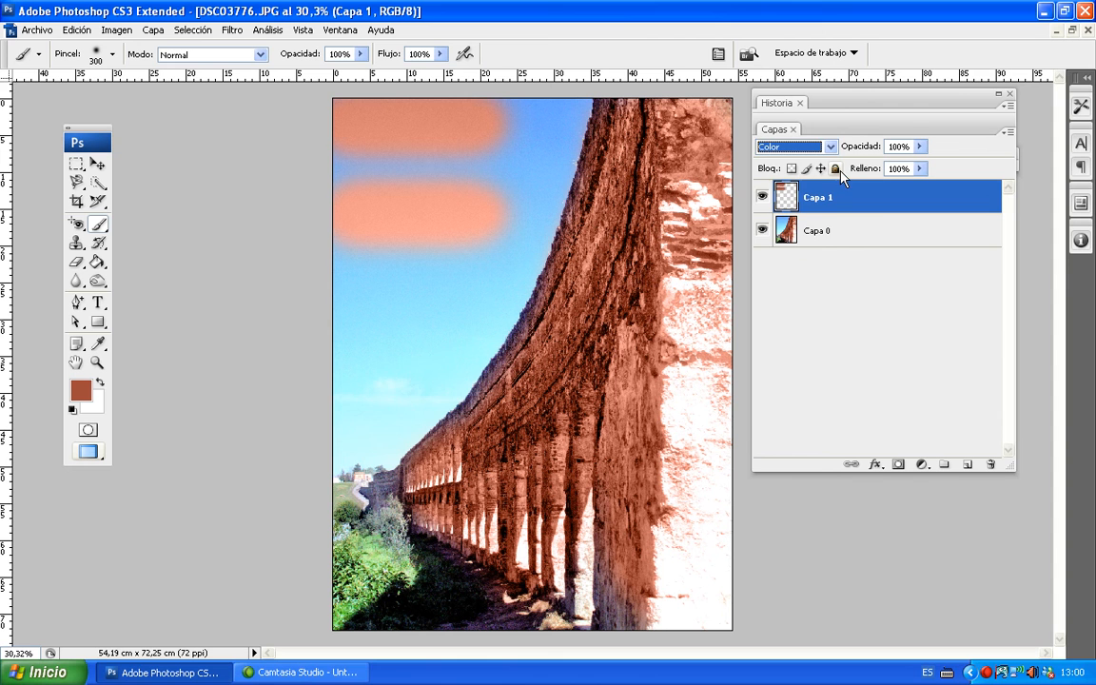
left_click(831, 148)
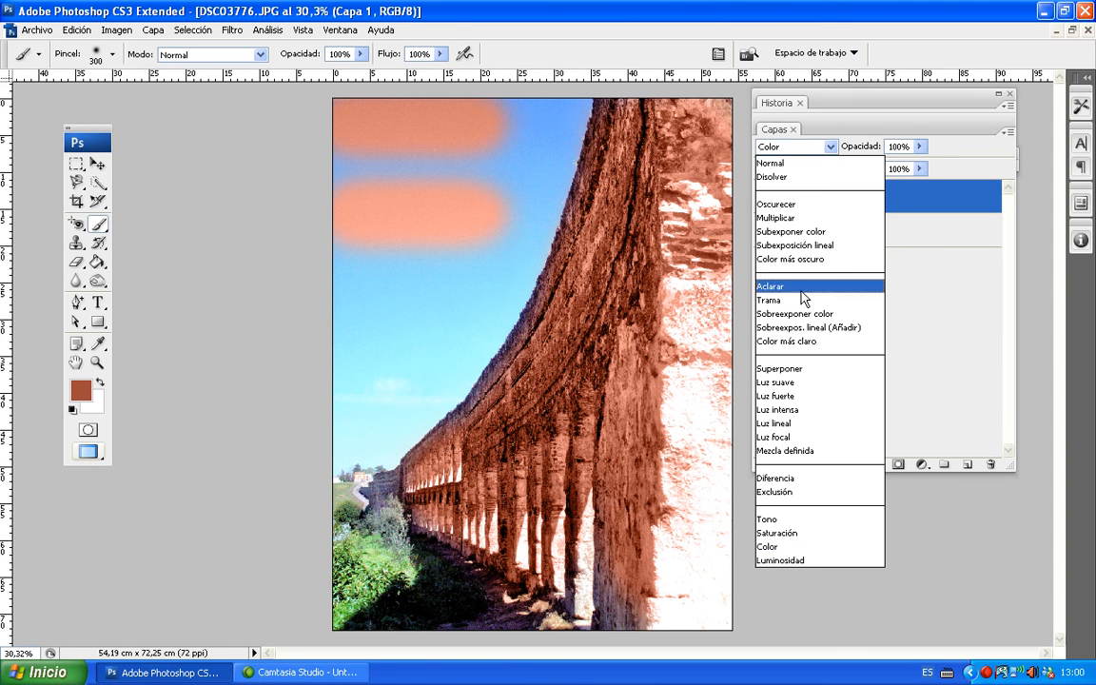
left_click(784, 218)
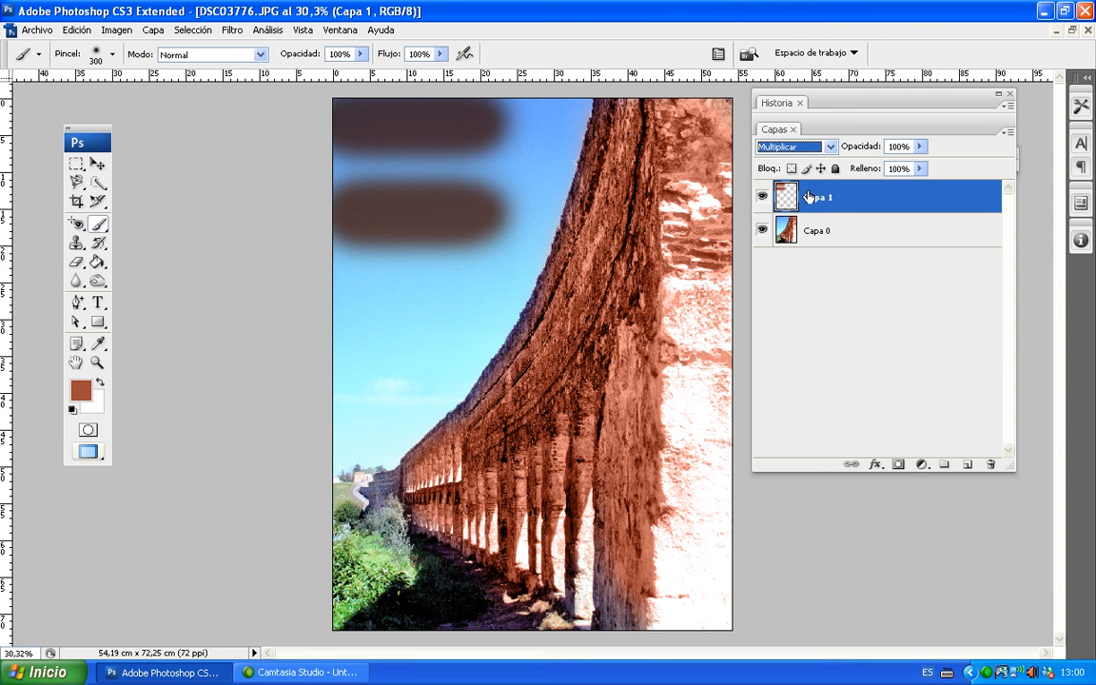
Step: Add a new empty layer above the photo and delete layer Capa 1 with its two brown strokes
left_click(790, 235)
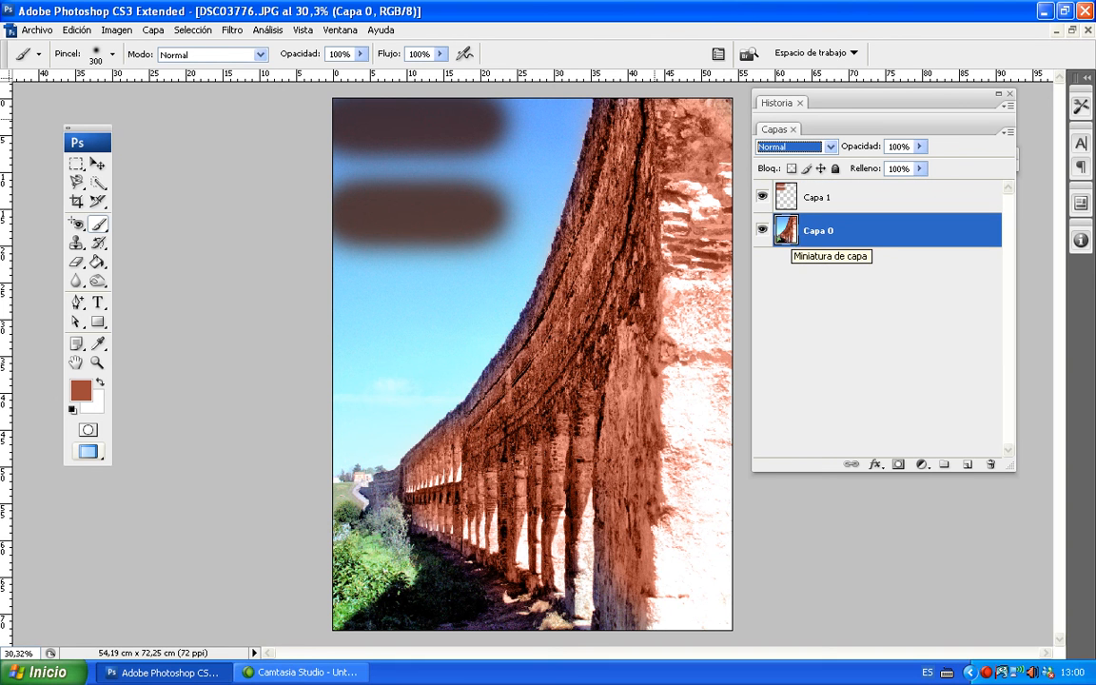
left_click(787, 196)
left_click(967, 464)
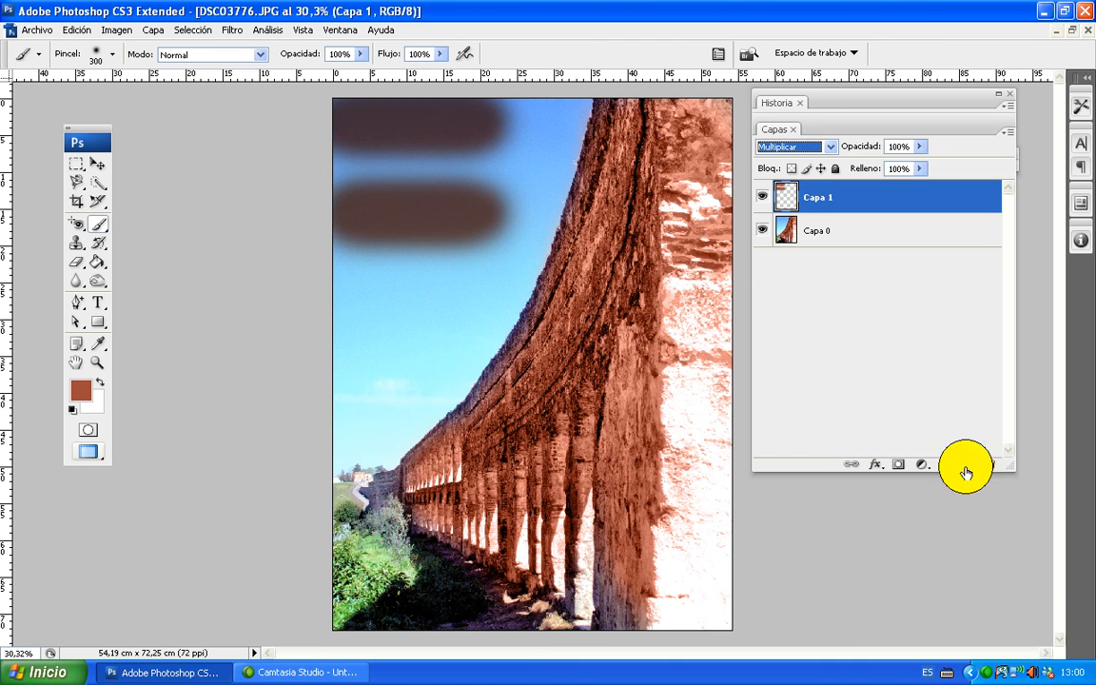
mouse_move(819, 230)
left_mouse_down()
mouse_move(971, 367)
mouse_move(989, 463)
left_mouse_up()
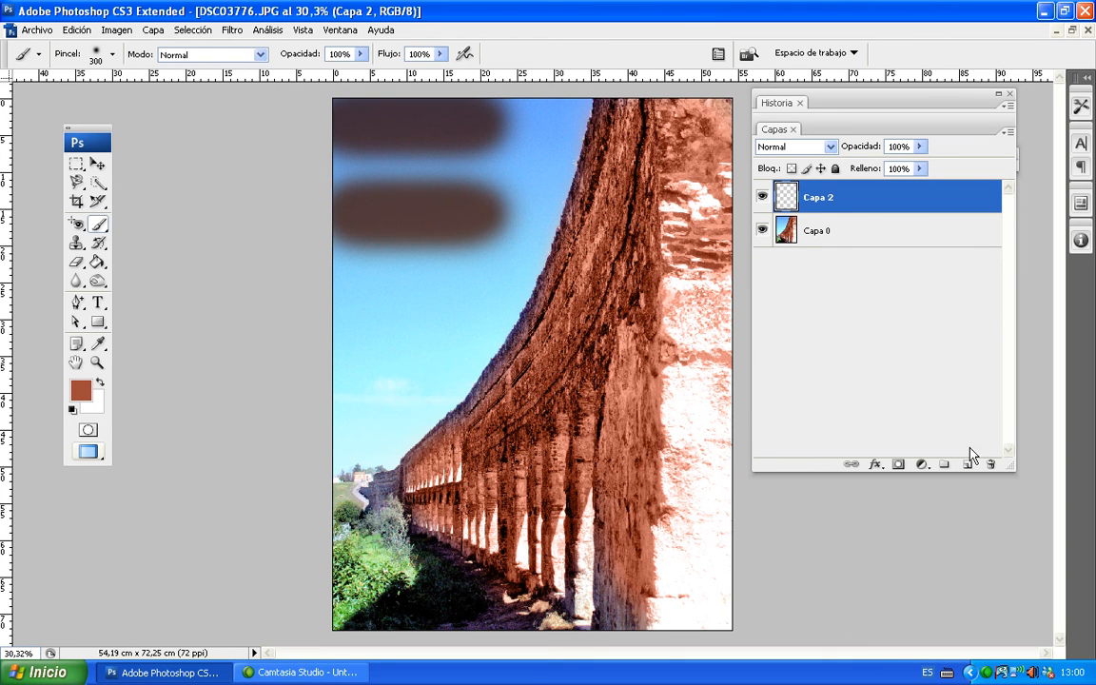
Step: Paint one brown dab in the upper sky at 23% brush opacity and another below it at 100% opacity
left_click(362, 54)
left_click_drag(360, 72, 295, 77)
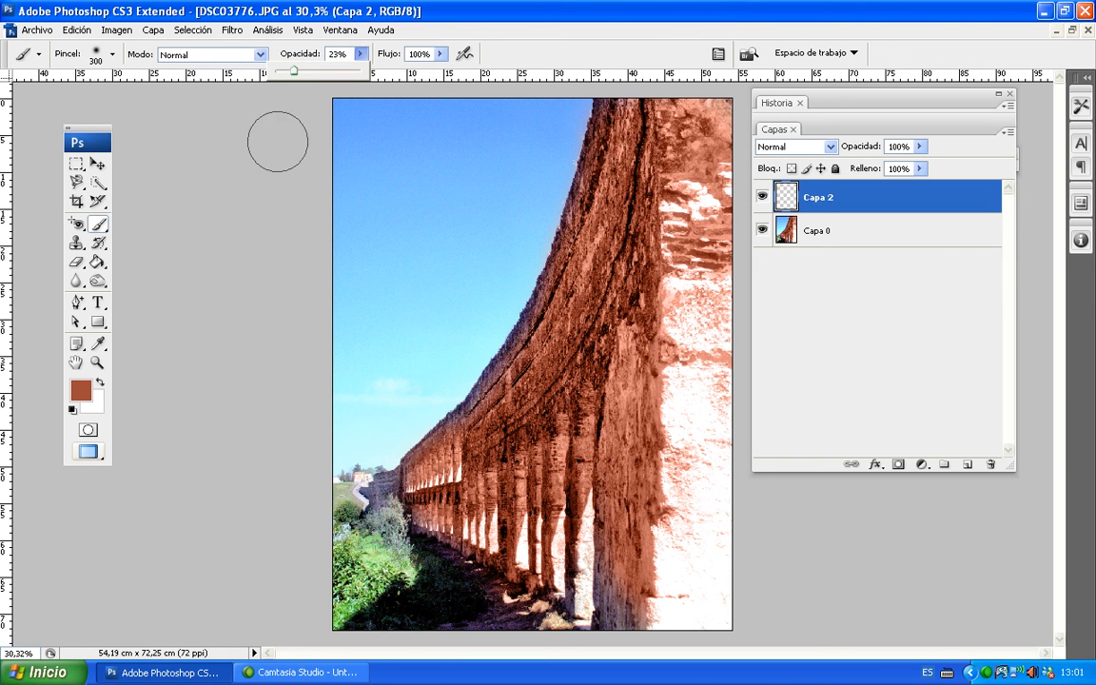
left_click(387, 140)
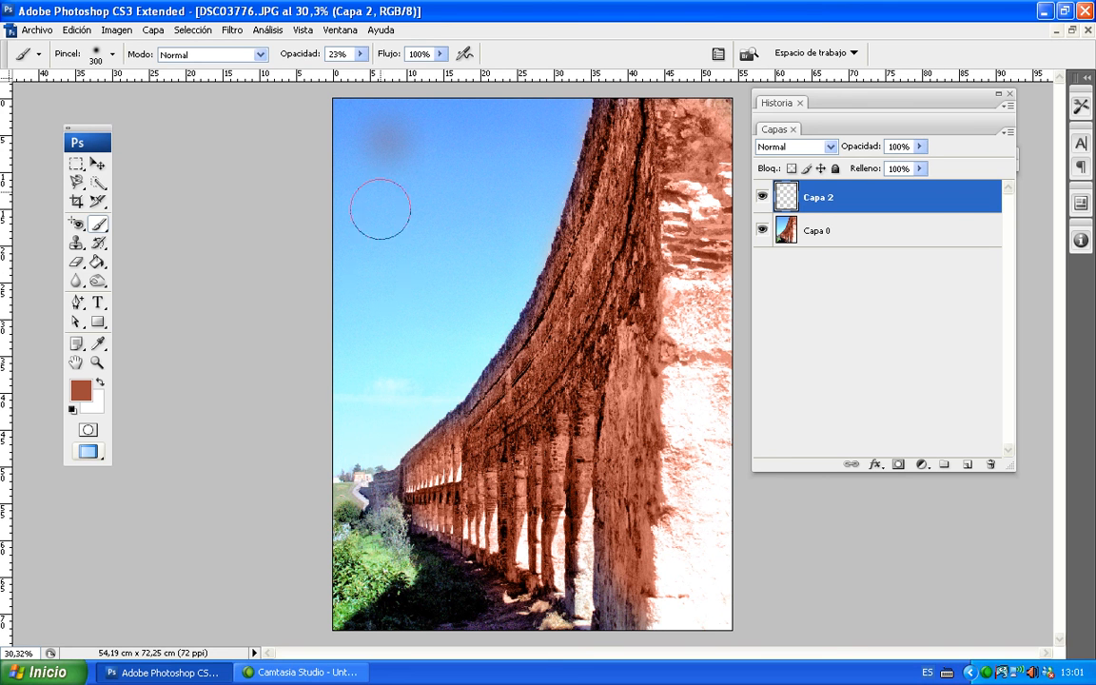
left_click(360, 53)
left_click_drag(362, 74, 430, 72)
left_click(379, 226)
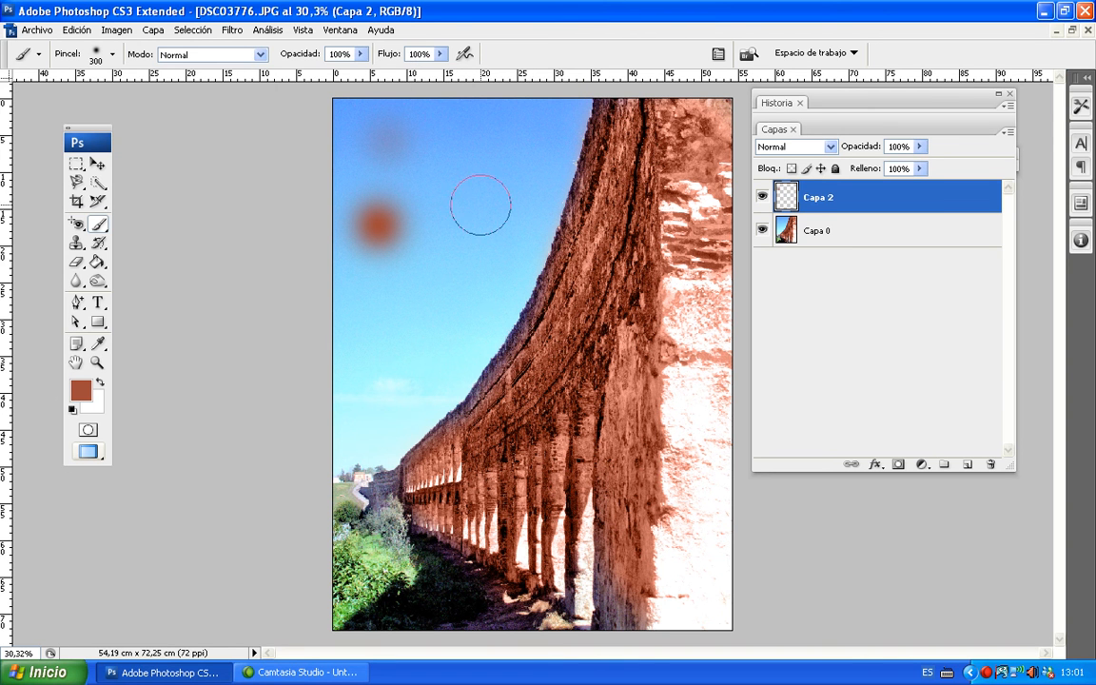
Step: Set the brush flow to 28% and build up repeated brown dabs on one spot of sky beside the faint dab
left_click(439, 55)
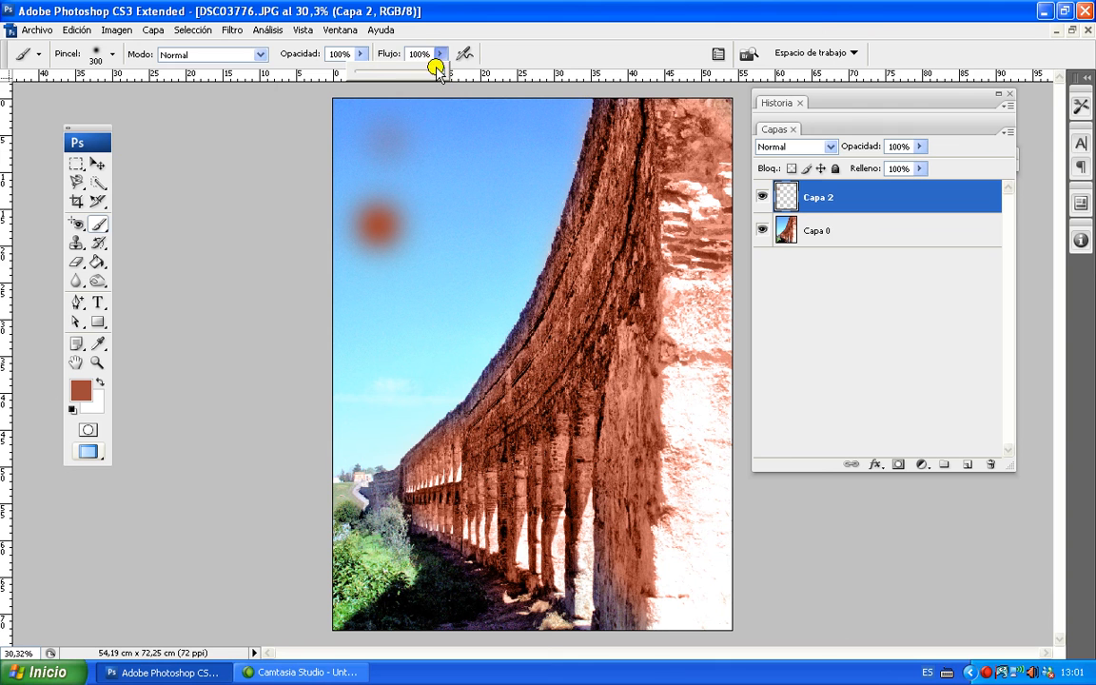
left_click_drag(439, 68, 380, 72)
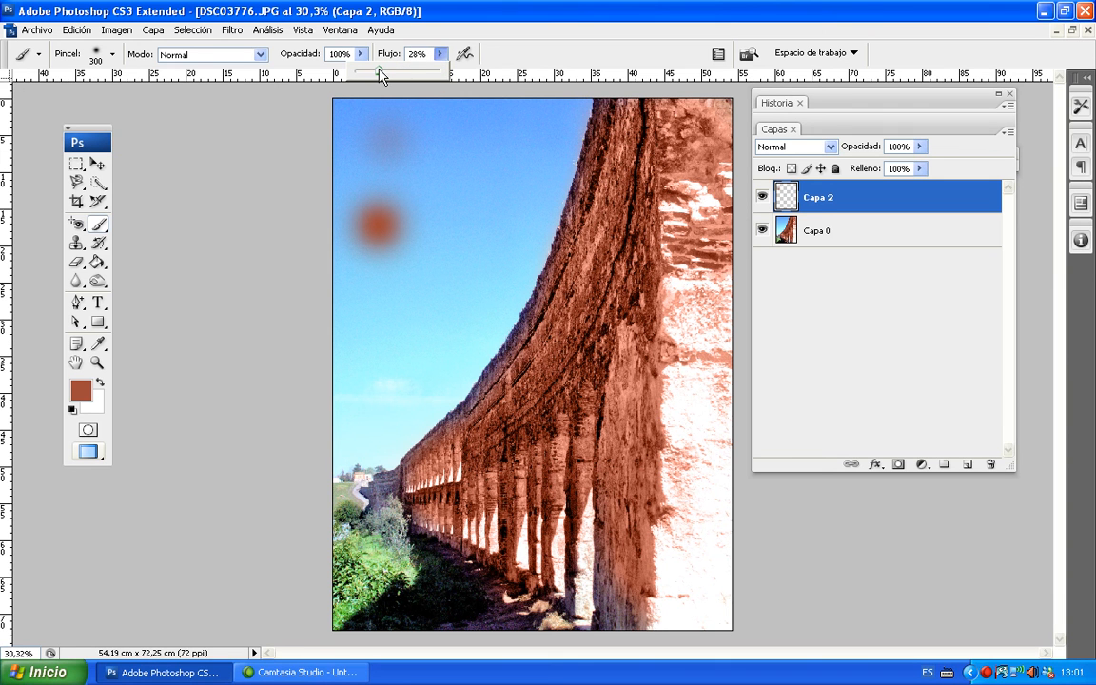
left_click(482, 154)
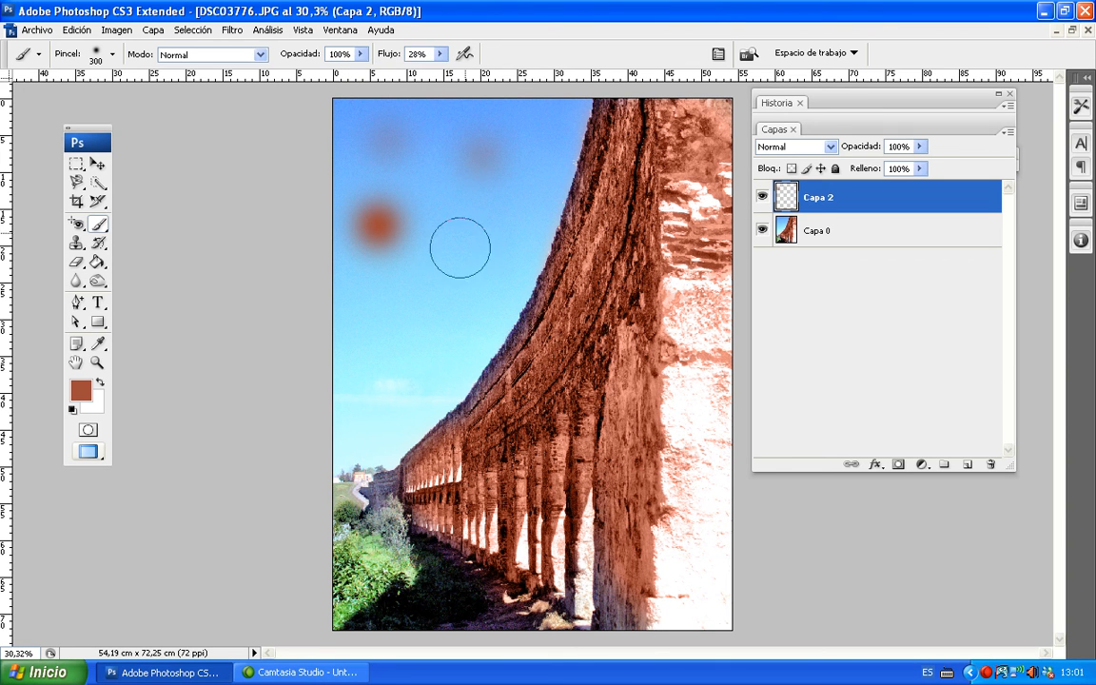
left_click(477, 160)
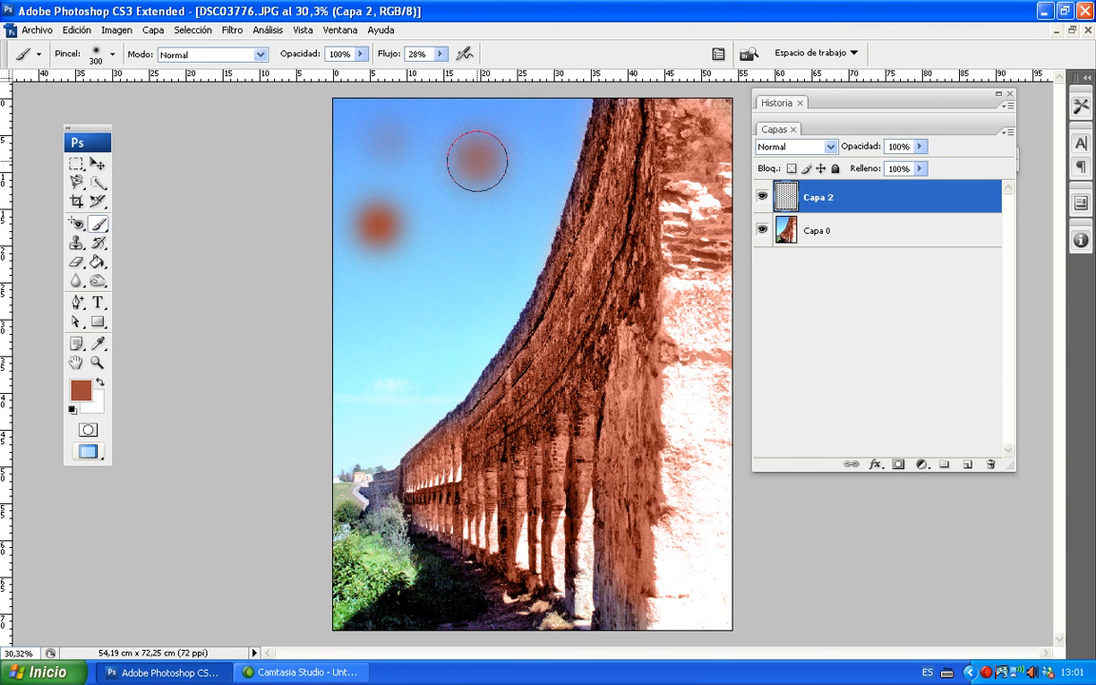
left_click(478, 160)
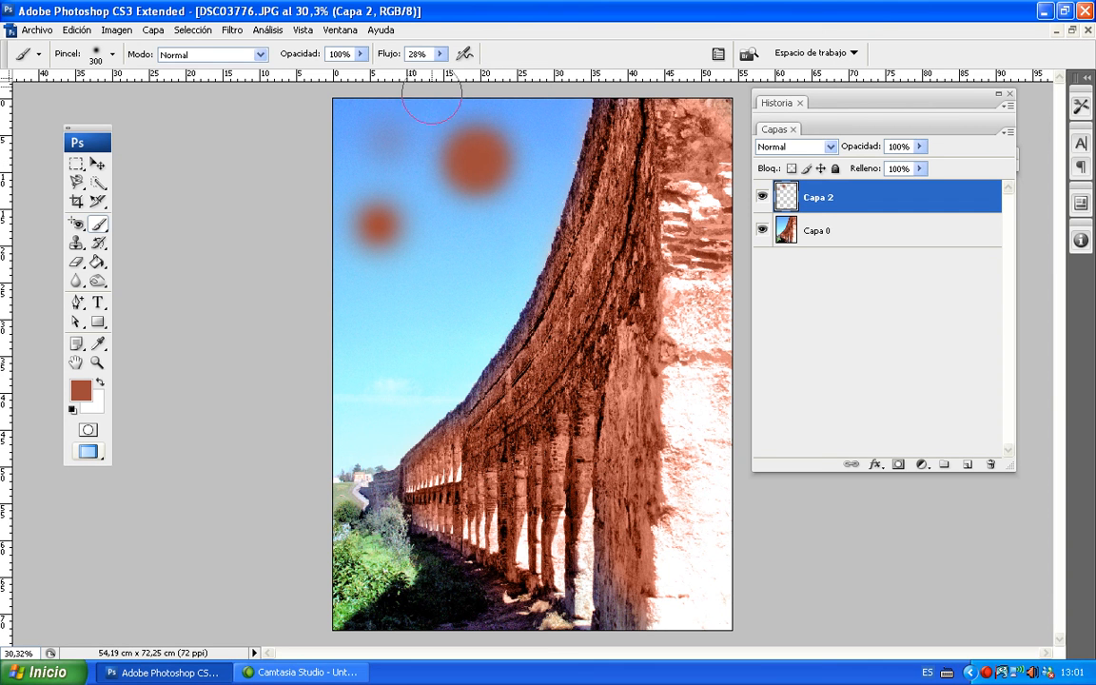
Step: Set the brush flow back to 100% and paint a brown dab in the sky below the built-up one
left_click(440, 57)
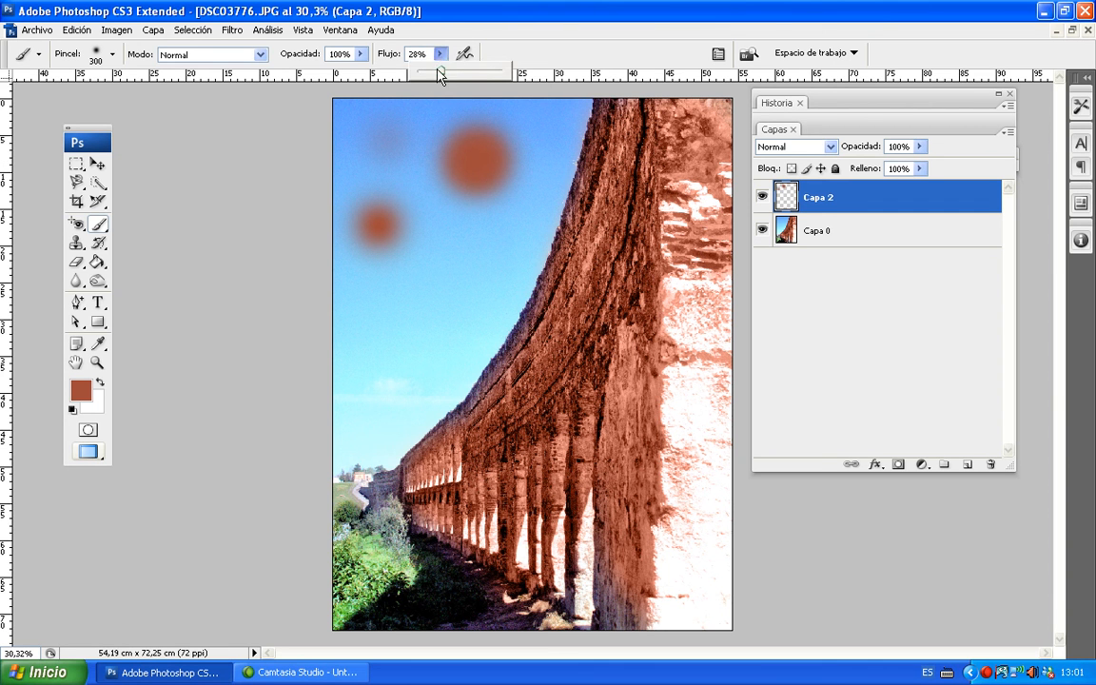
left_click_drag(441, 72, 517, 83)
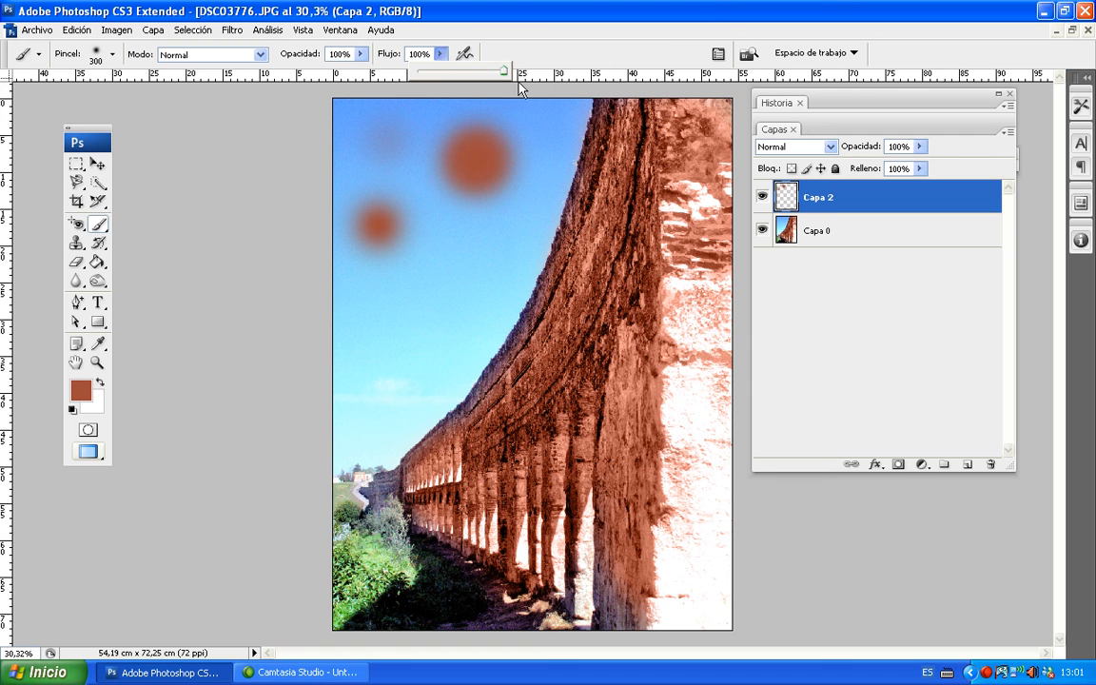
left_click(471, 261)
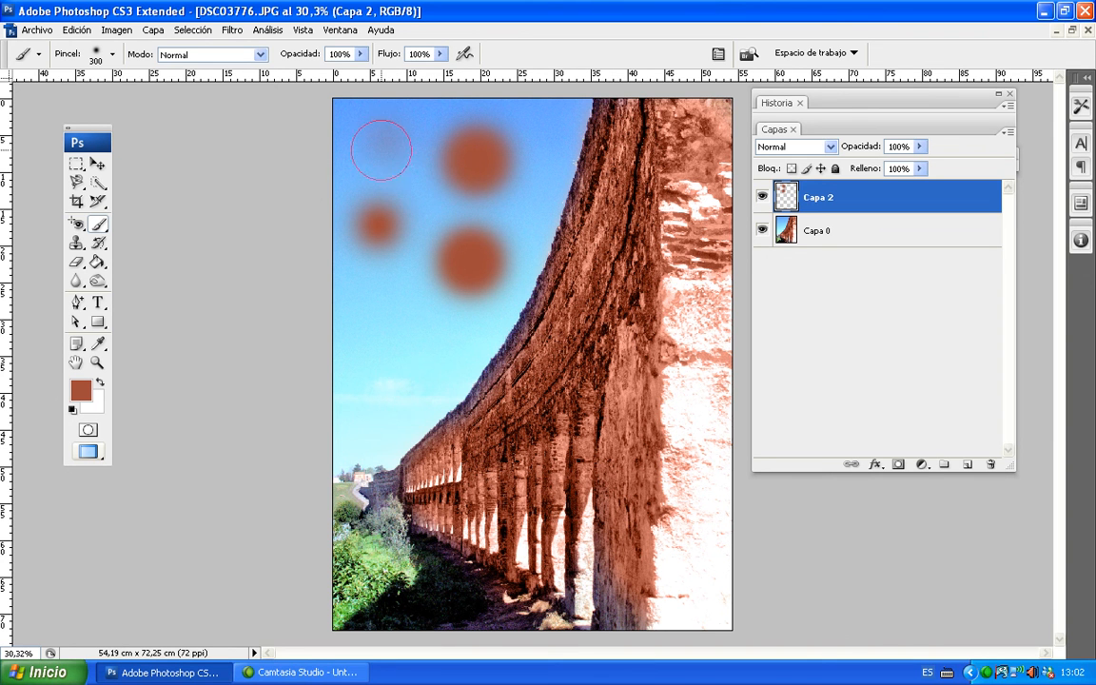
Step: Enable the brush's airbrush option and paint two brown spots in the lower sky, holding the lower one so it spreads
left_click(462, 59)
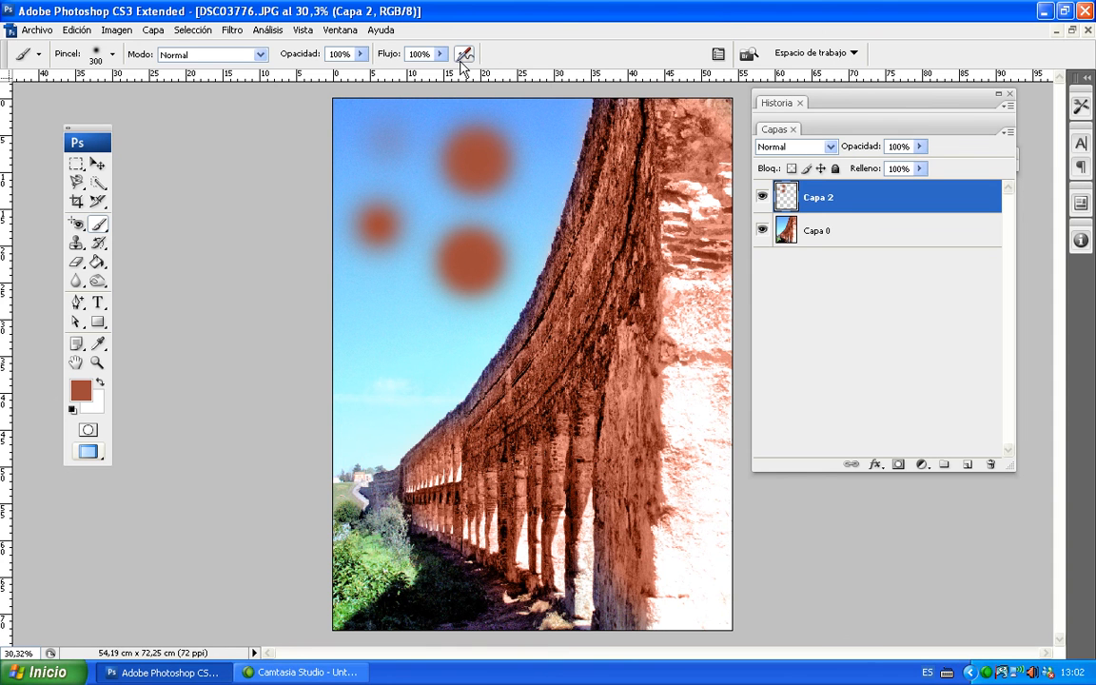
left_click(379, 305)
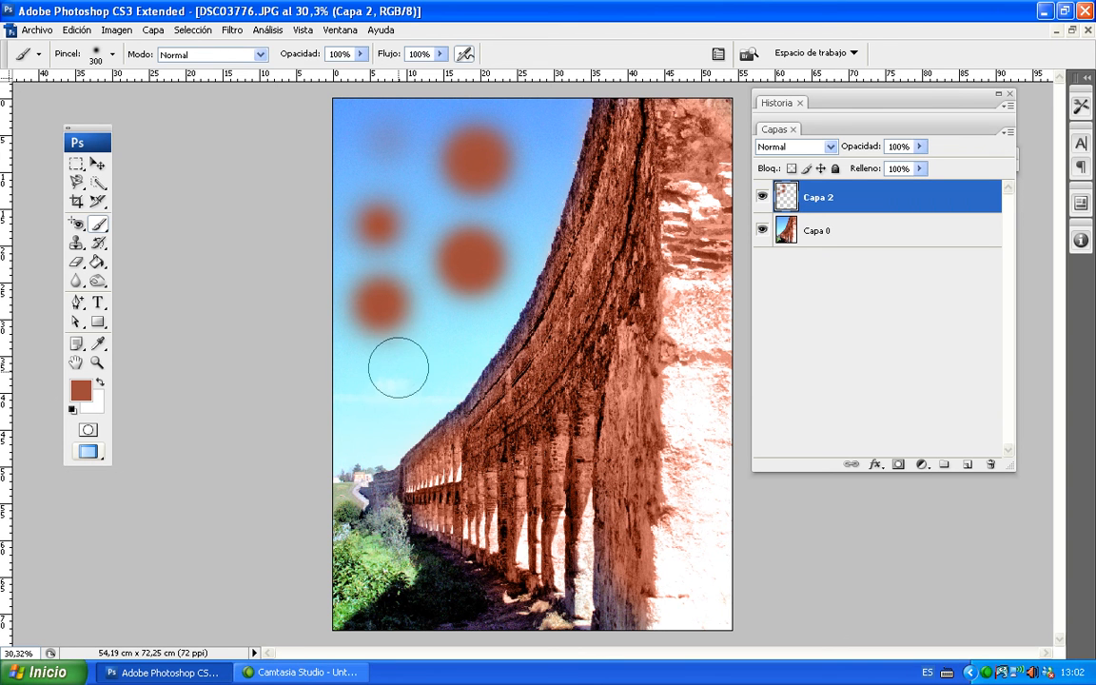
left_click(399, 368)
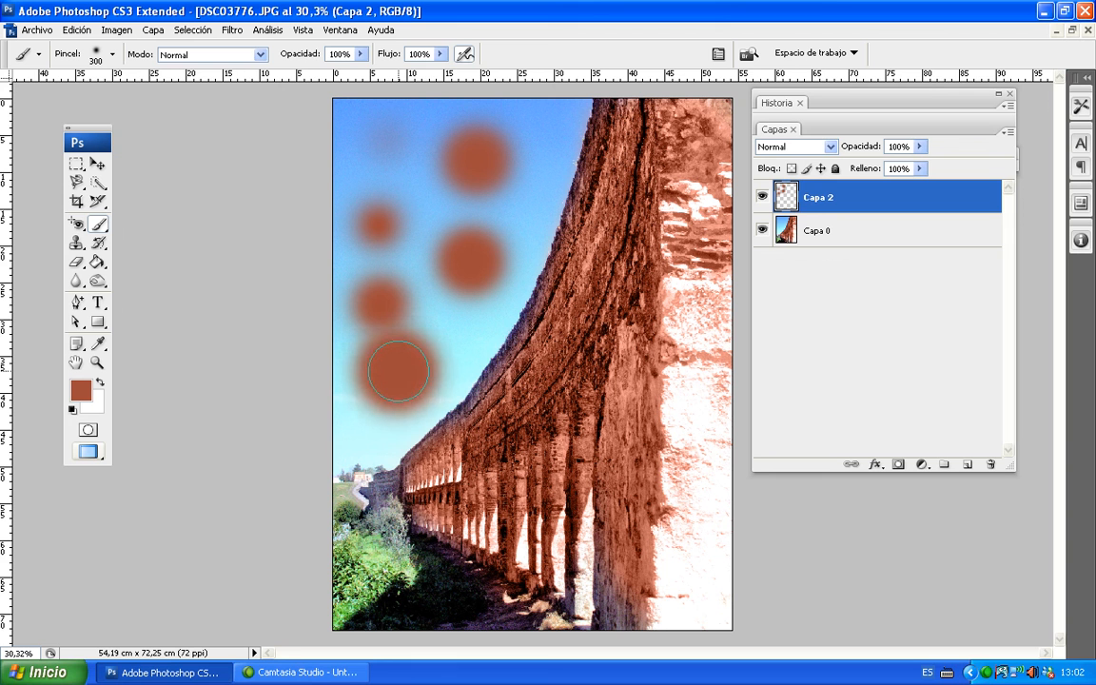
left_click(399, 368)
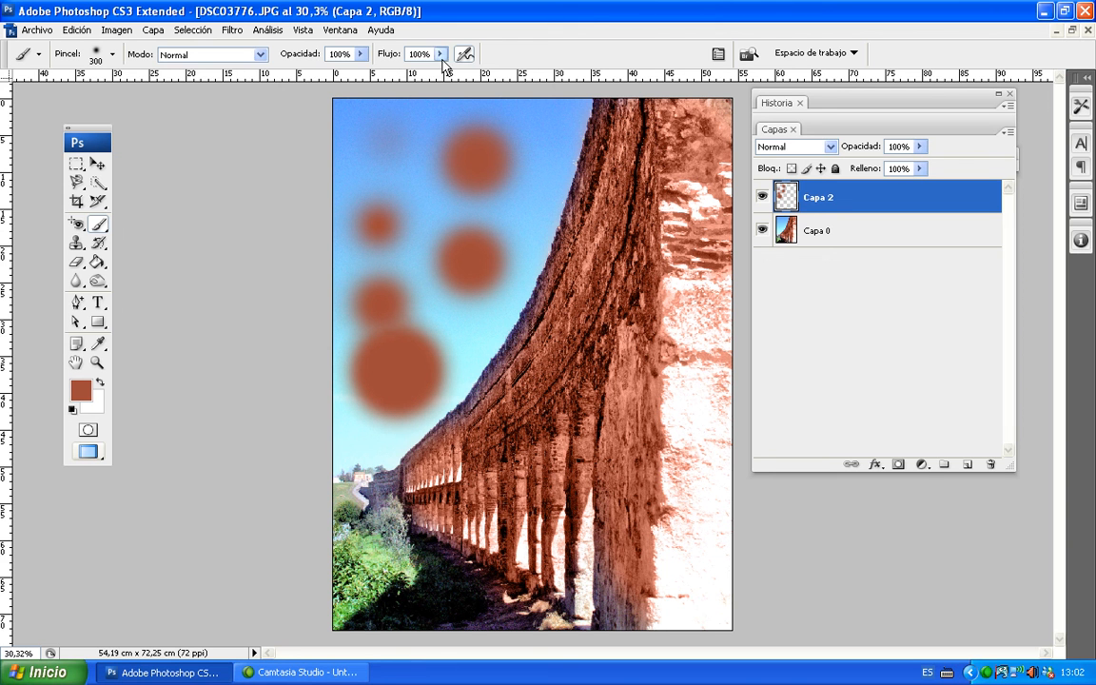
Step: Set the airbrush flow to 43% and paint brown strokes across the upper sky
left_click_drag(442, 62, 393, 76)
left_click(361, 128)
mouse_move(362, 128)
left_mouse_down()
mouse_move(381, 176)
mouse_move(366, 166)
mouse_move(485, 188)
mouse_move(538, 167)
mouse_move(500, 119)
left_mouse_up()
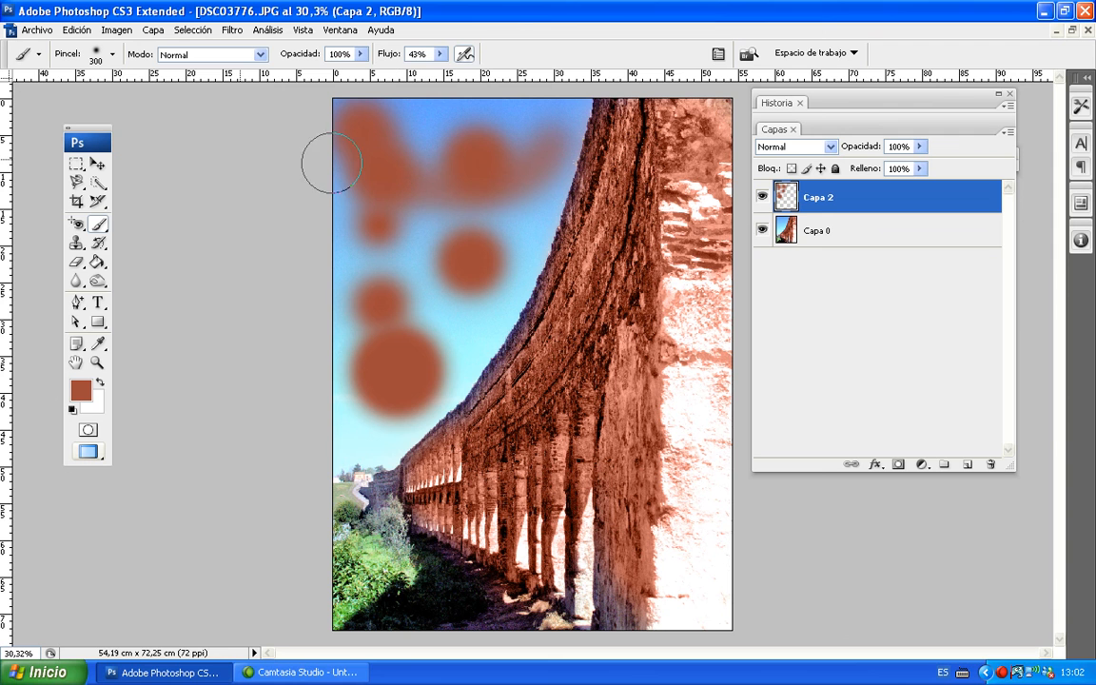
Step: Open the brush preset picker and review its options and the additional brush sets available
left_click(111, 54)
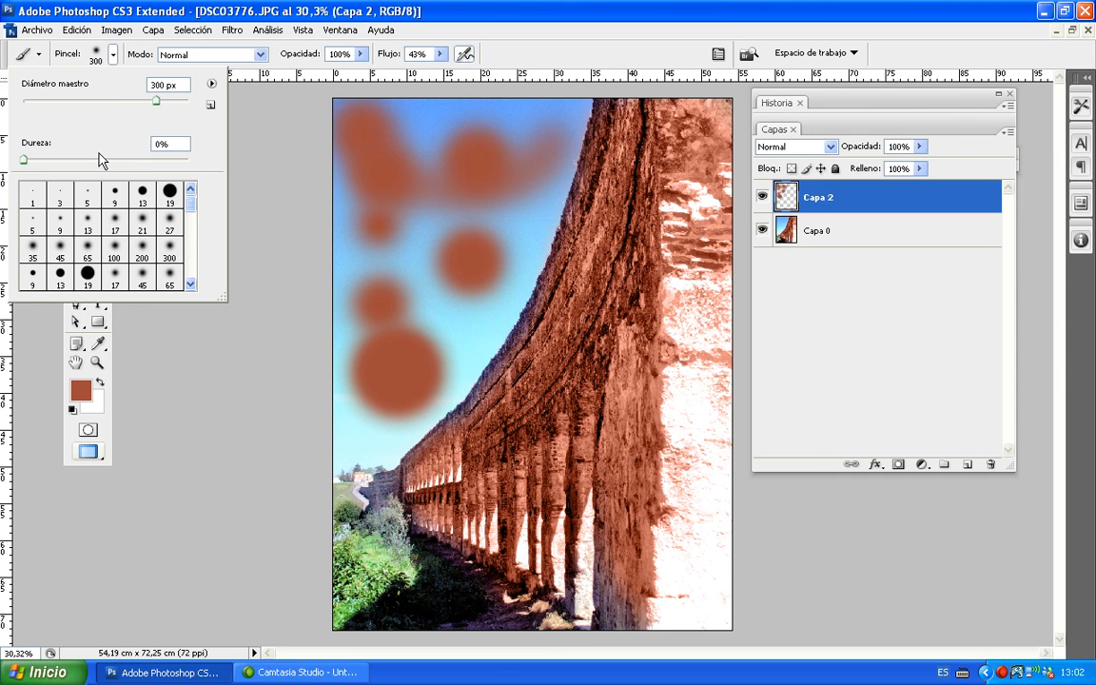
left_click(211, 85)
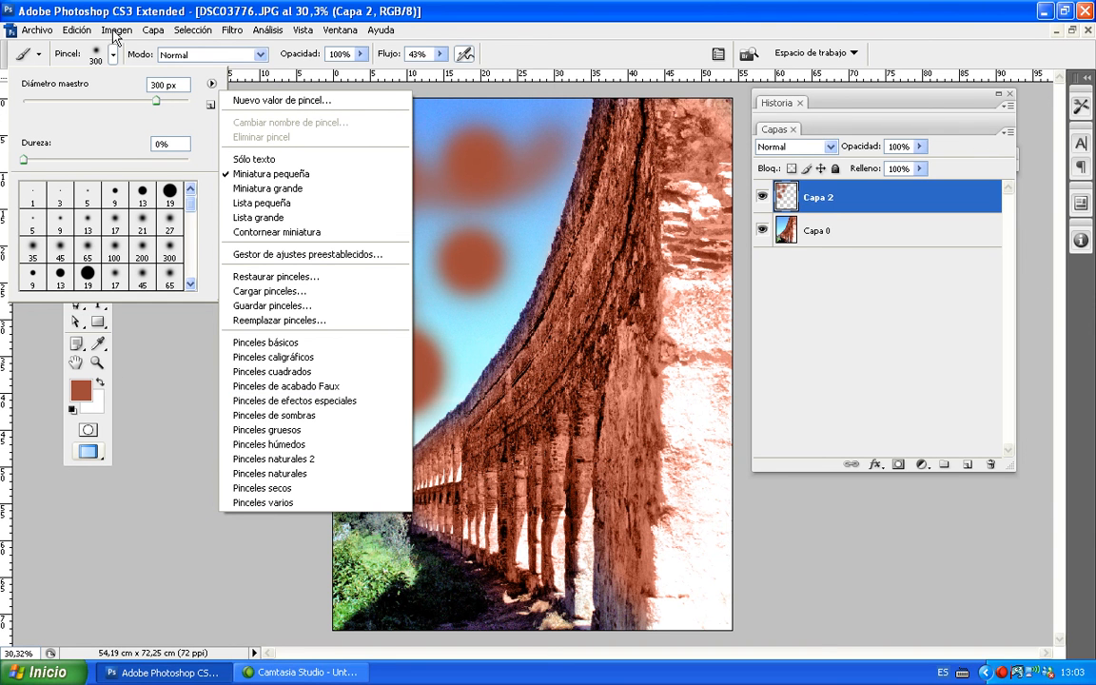
left_click(138, 60)
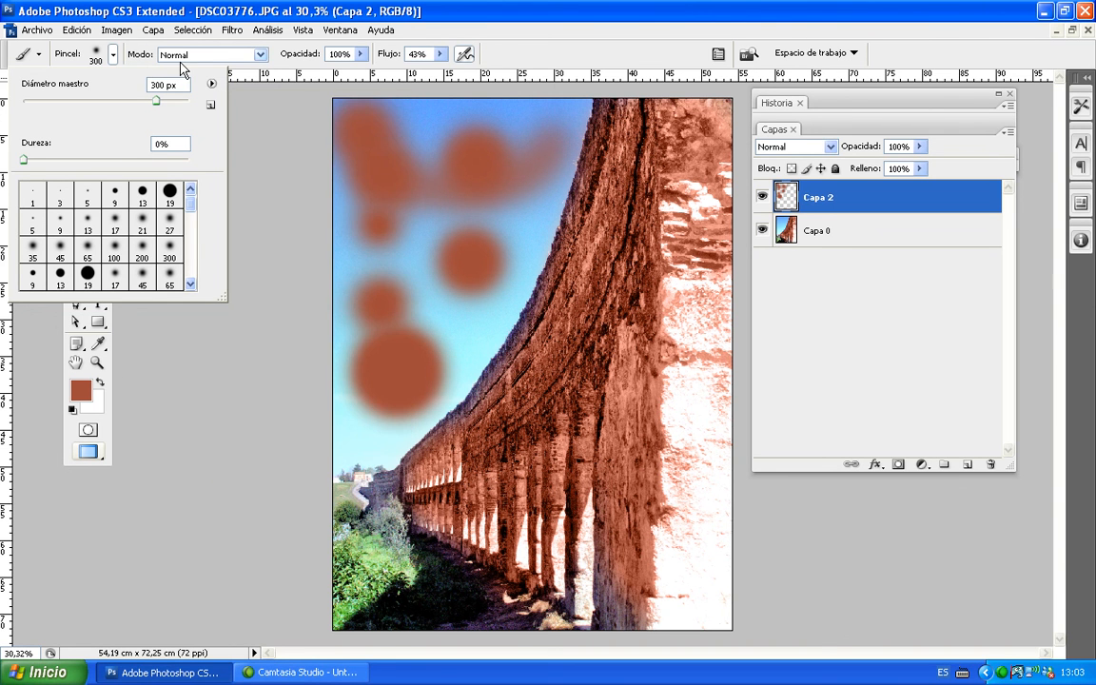